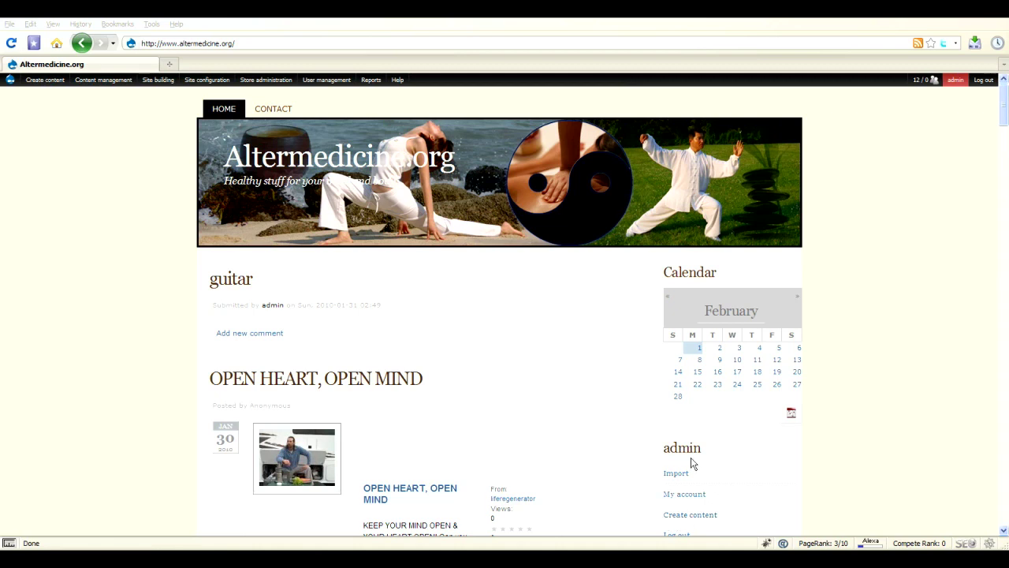
Step: Browse the Drupal.org submenus and open the Administration menu issue queue
{"action": "left_click_drag", "start_coordinate": [1006, 113], "coordinate": [1007, 136]}
{"action": "scroll", "coordinate": [205, 275], "scroll_direction": "up", "scroll_amount": 3}
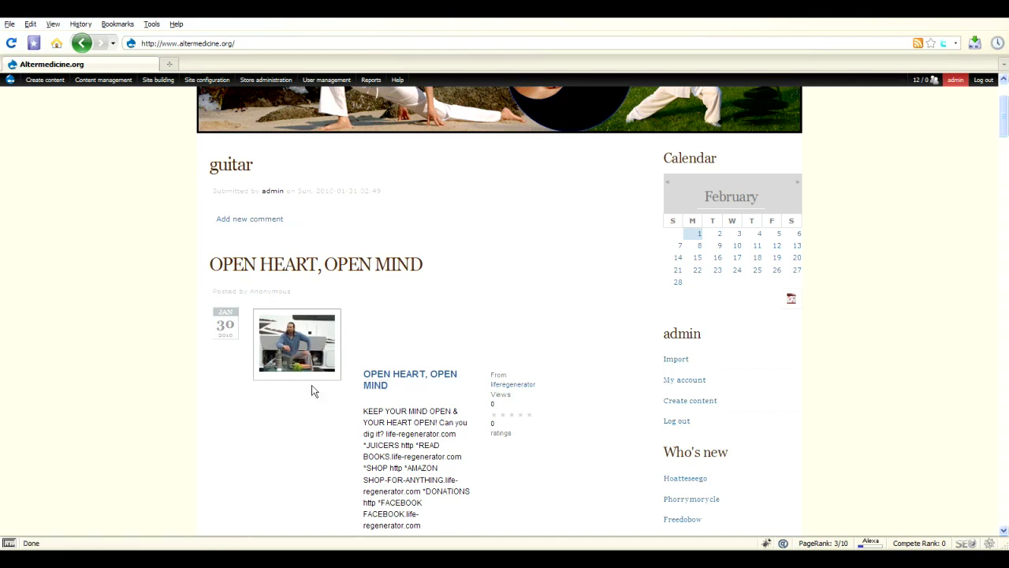
{"action": "scroll", "coordinate": [280, 280], "scroll_direction": "up", "scroll_amount": 3}
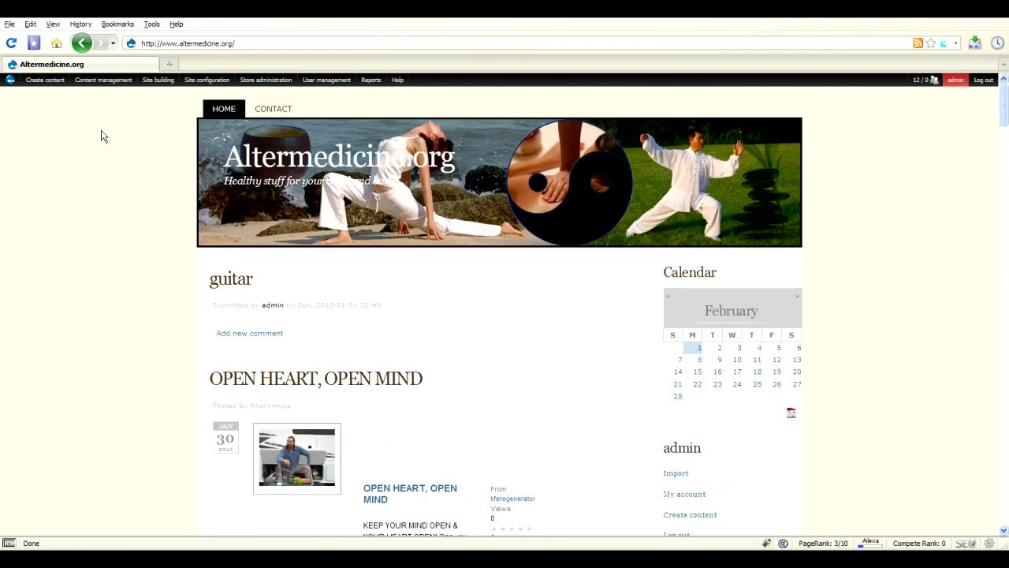
{"action": "mouse_move", "coordinate": [158, 84]}
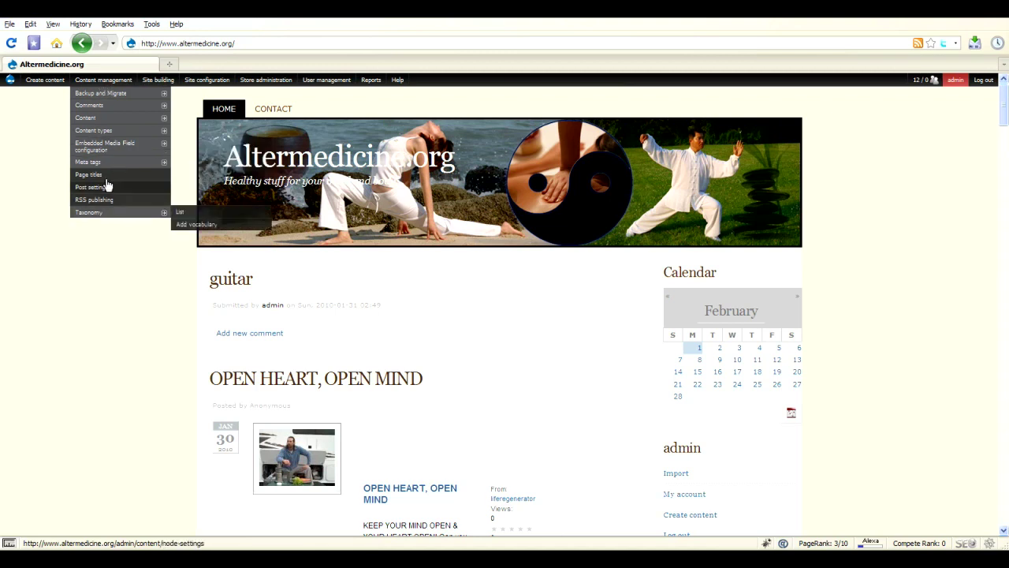
{"action": "mouse_move", "coordinate": [126, 100]}
{"action": "mouse_move", "coordinate": [169, 128]}
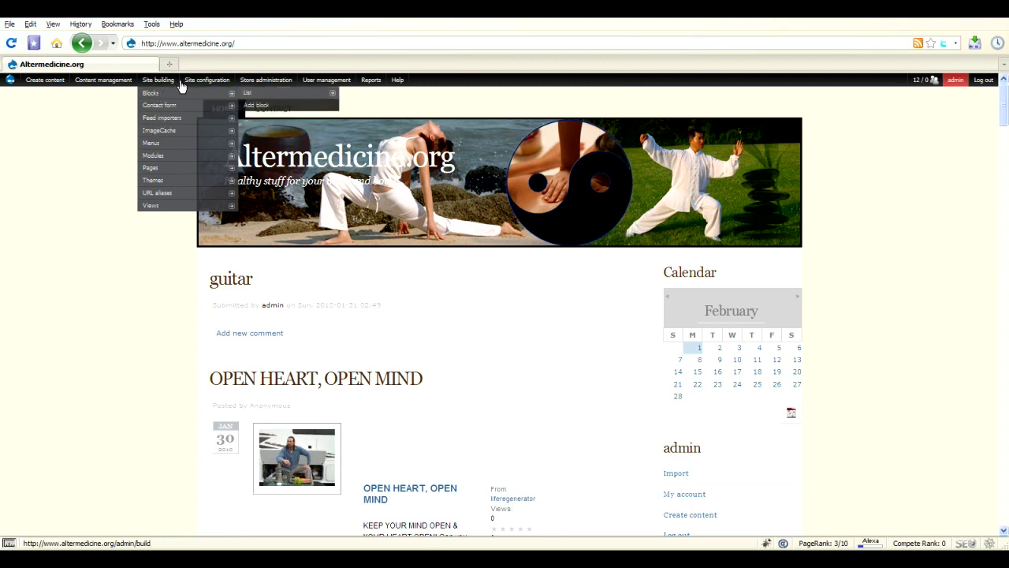
{"action": "mouse_move", "coordinate": [202, 85]}
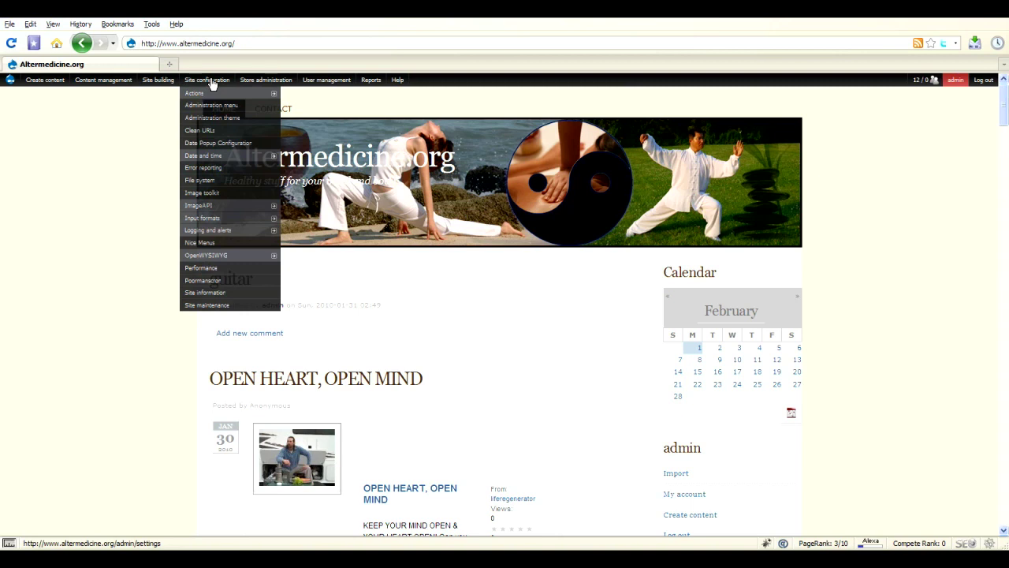
{"action": "mouse_move", "coordinate": [247, 159]}
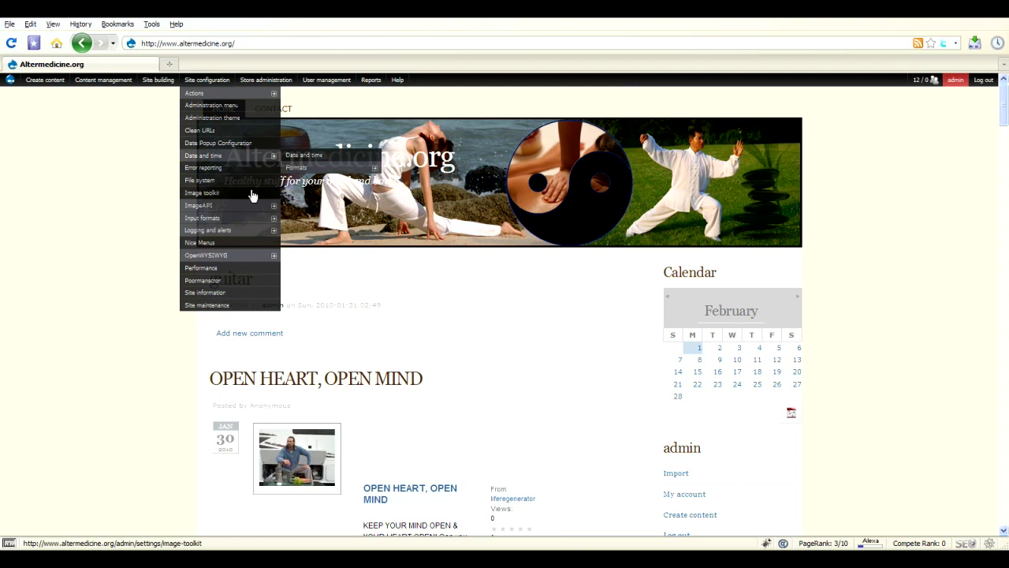
{"action": "mouse_move", "coordinate": [247, 212]}
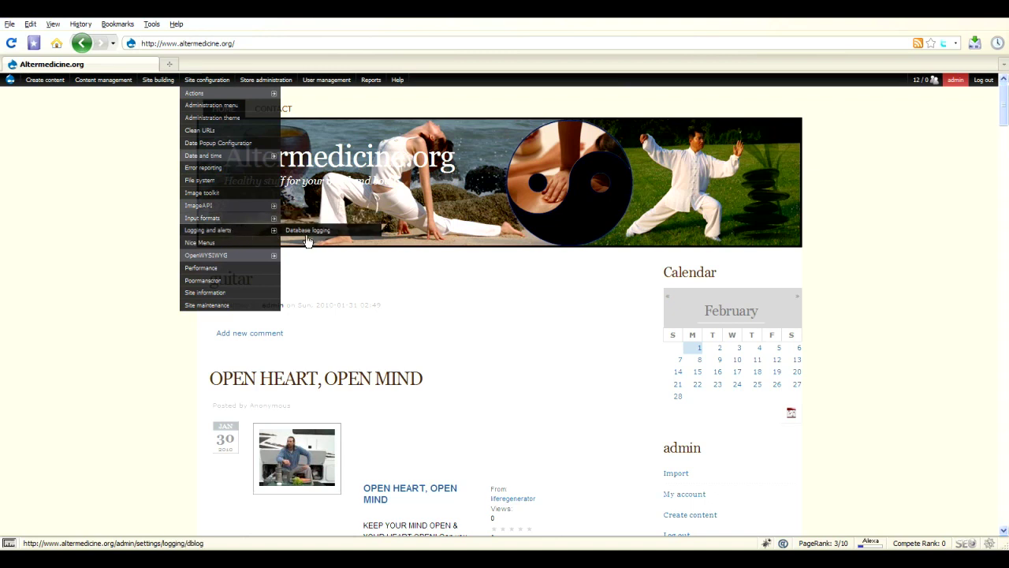
{"action": "mouse_move", "coordinate": [255, 261]}
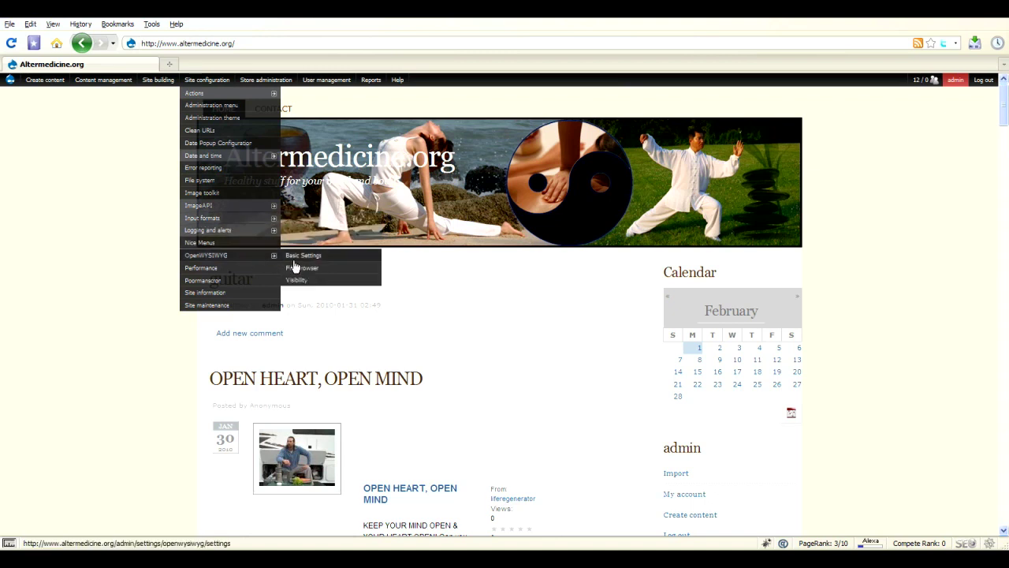
{"action": "mouse_move", "coordinate": [40, 80]}
{"action": "mouse_move", "coordinate": [94, 81]}
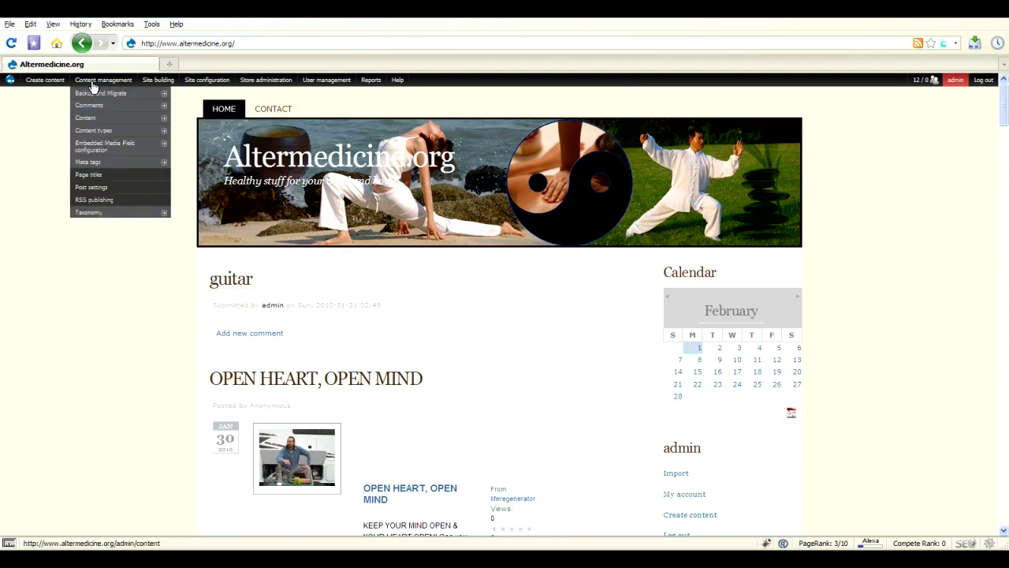
{"action": "mouse_move", "coordinate": [113, 126]}
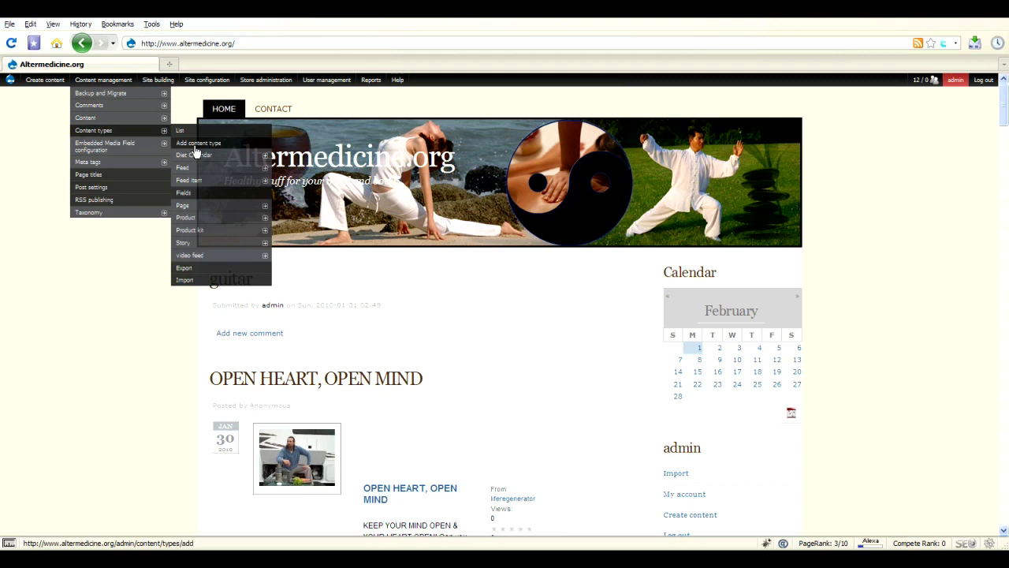
{"action": "mouse_move", "coordinate": [201, 199]}
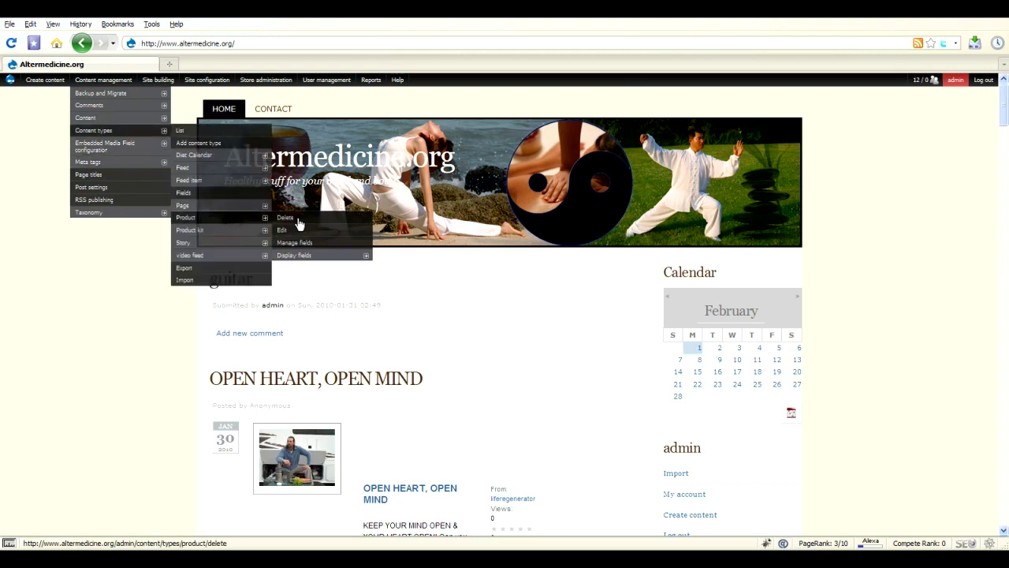
{"action": "mouse_move", "coordinate": [353, 256]}
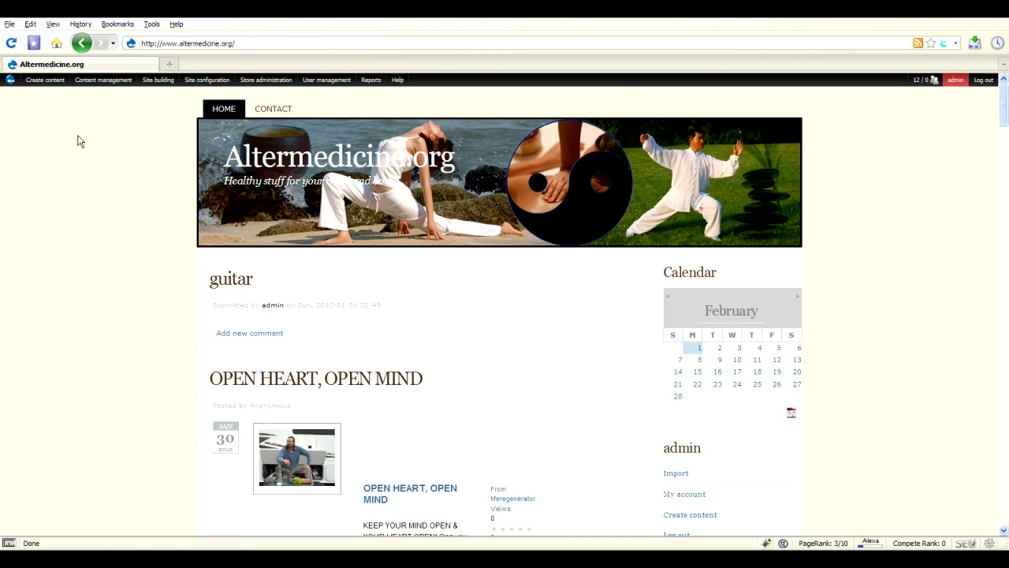
{"action": "mouse_move", "coordinate": [12, 93]}
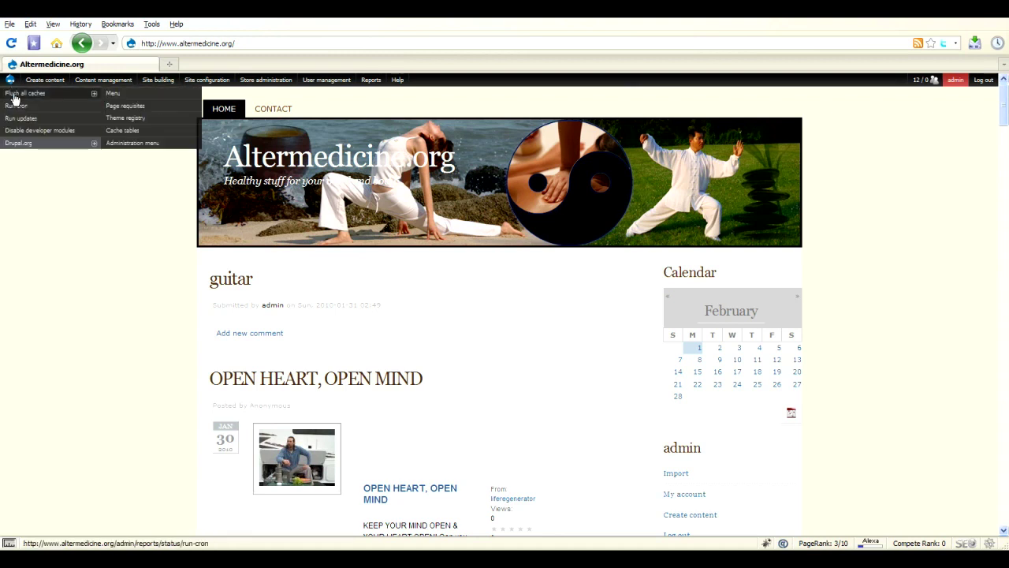
{"action": "mouse_move", "coordinate": [24, 149]}
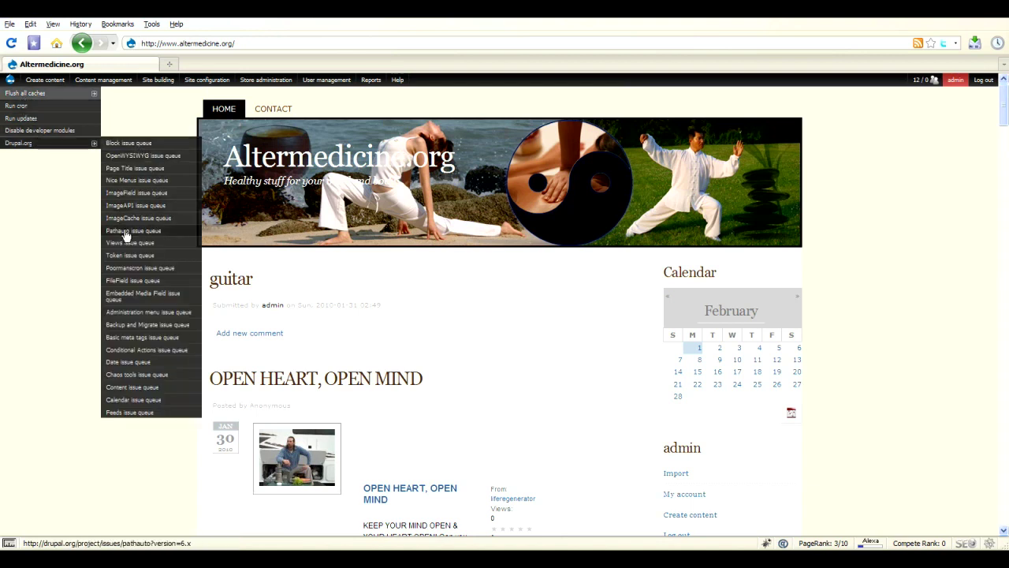
{"action": "mouse_move", "coordinate": [213, 79]}
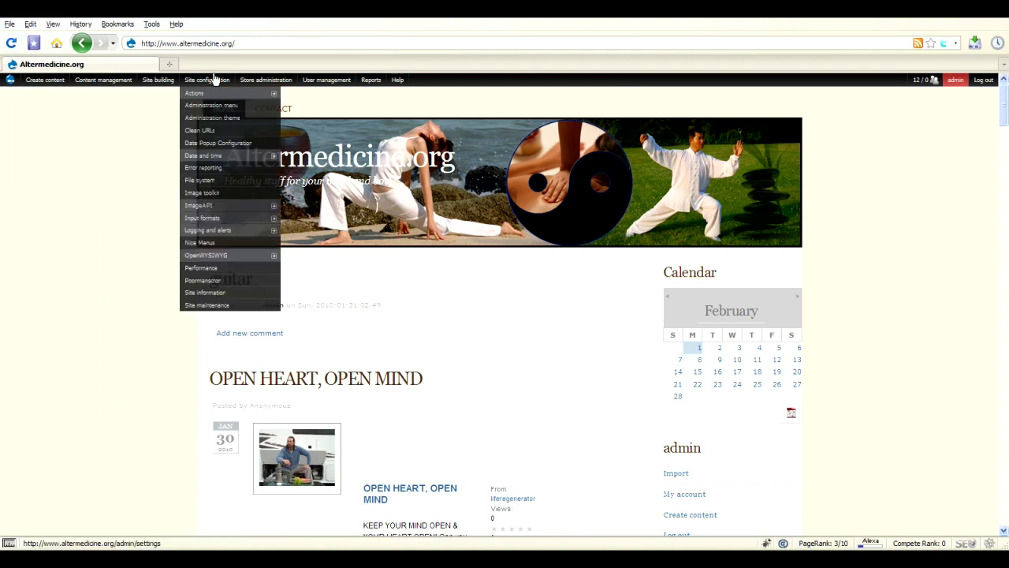
{"action": "mouse_move", "coordinate": [372, 81]}
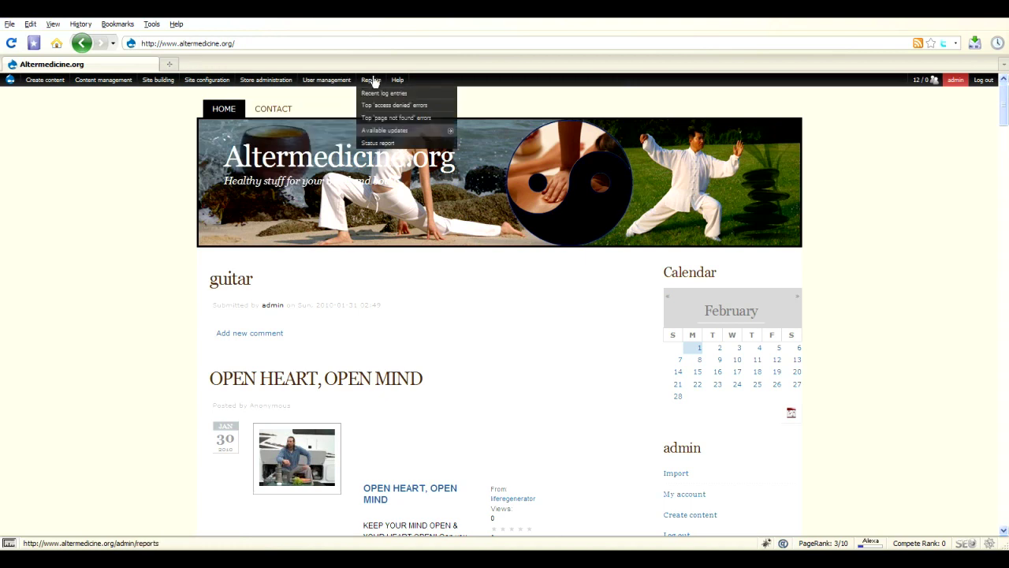
{"action": "mouse_move", "coordinate": [330, 83]}
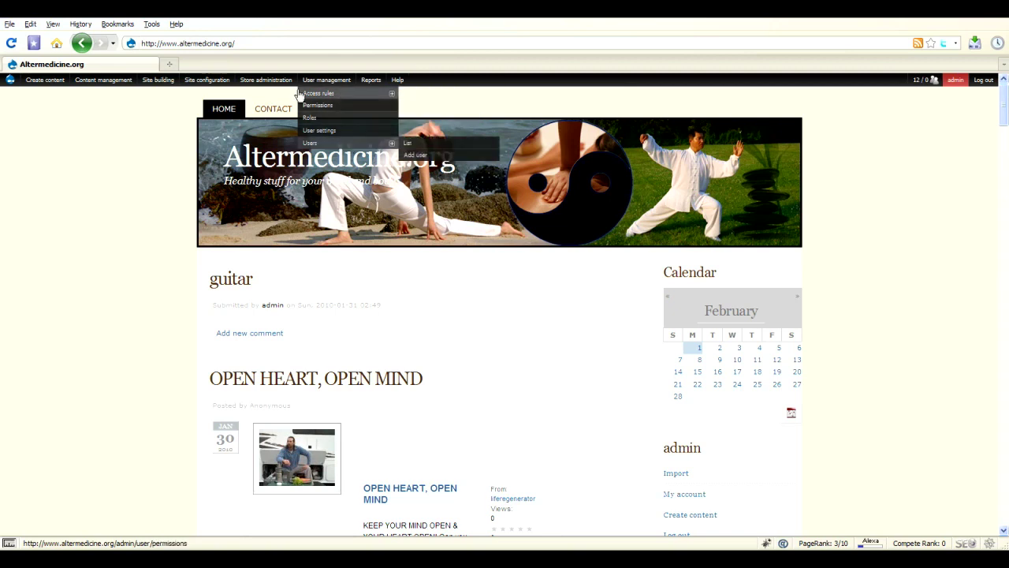
{"action": "mouse_move", "coordinate": [260, 82]}
{"action": "mouse_move", "coordinate": [286, 167]}
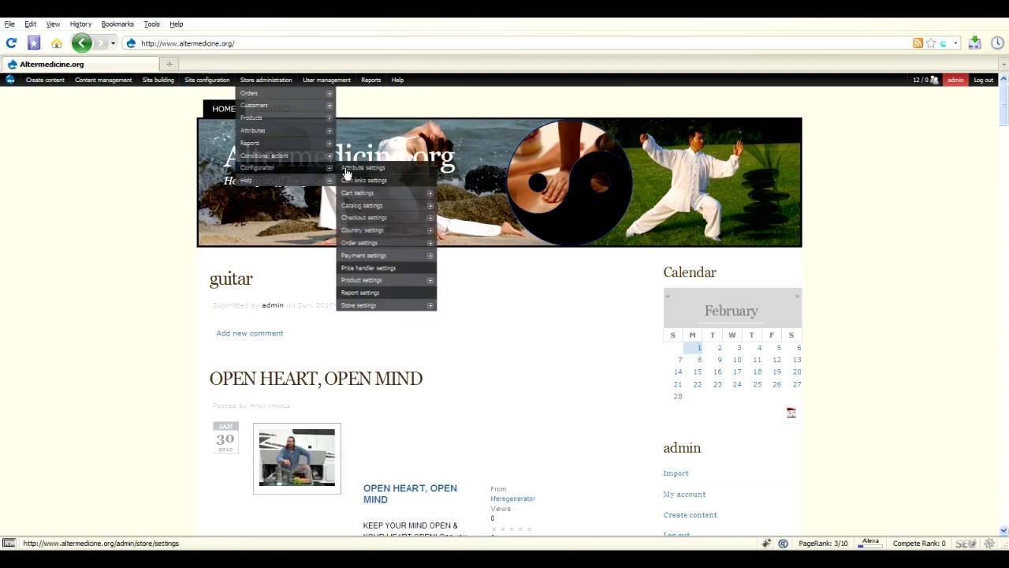
{"action": "mouse_move", "coordinate": [421, 206]}
{"action": "mouse_move", "coordinate": [394, 222]}
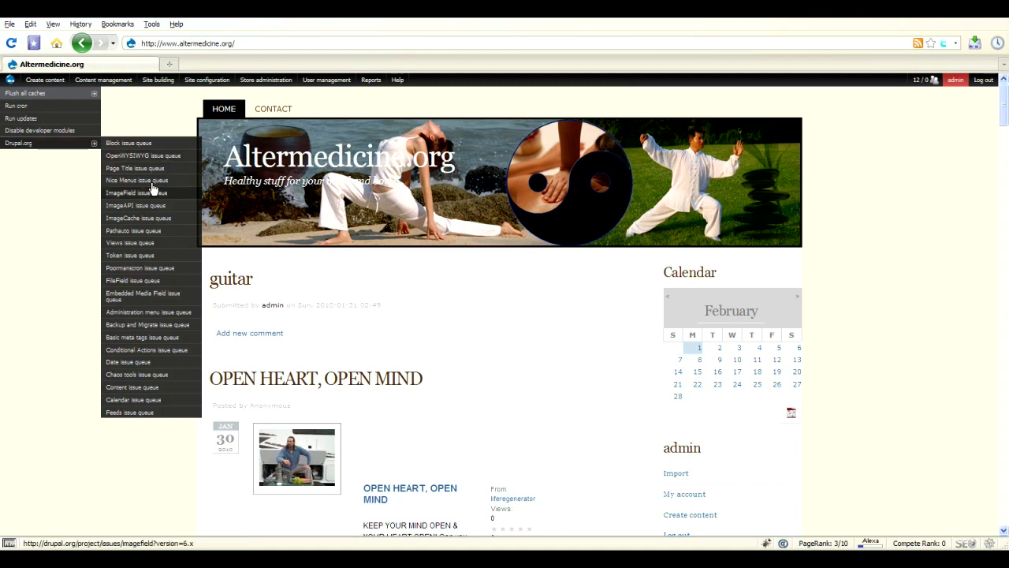
{"action": "left_click", "coordinate": [155, 313]}
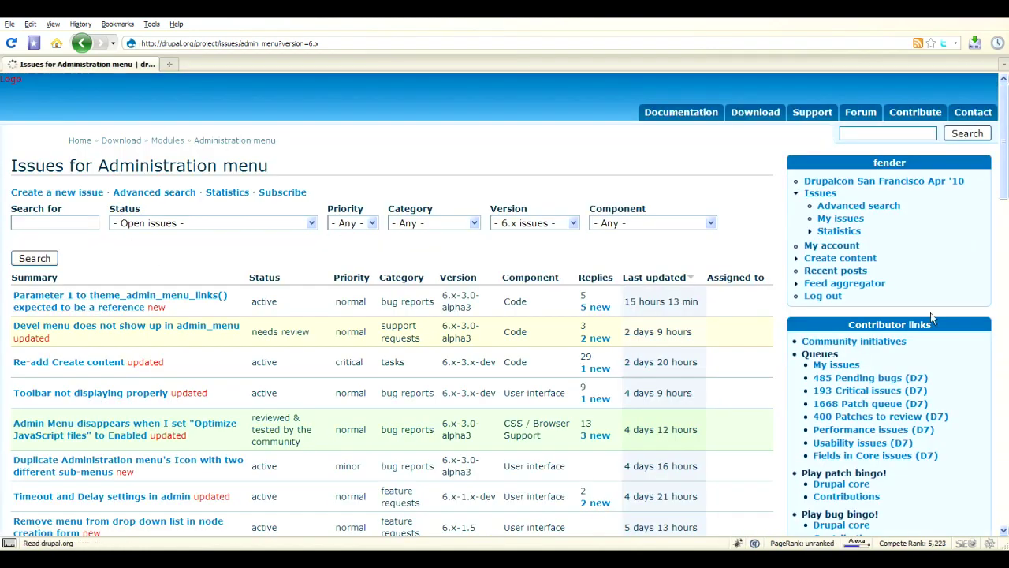
Step: Go from the issue list to the Administration menu project page via its breadcrumb
{"action": "scroll", "coordinate": [67, 201], "scroll_direction": "down", "scroll_amount": 2}
{"action": "scroll", "coordinate": [67, 201], "scroll_direction": "up", "scroll_amount": 2}
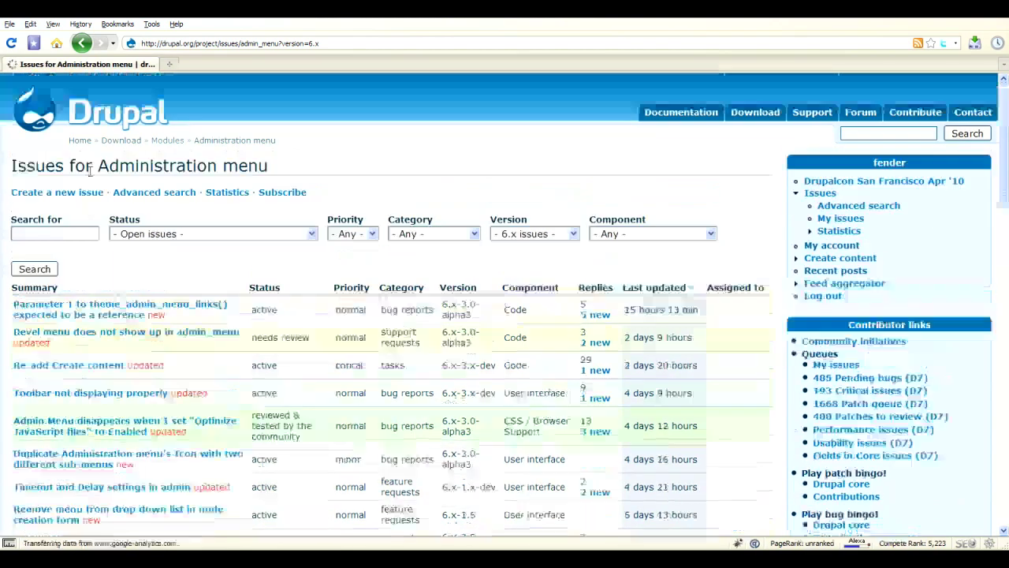
{"action": "left_click", "coordinate": [216, 141]}
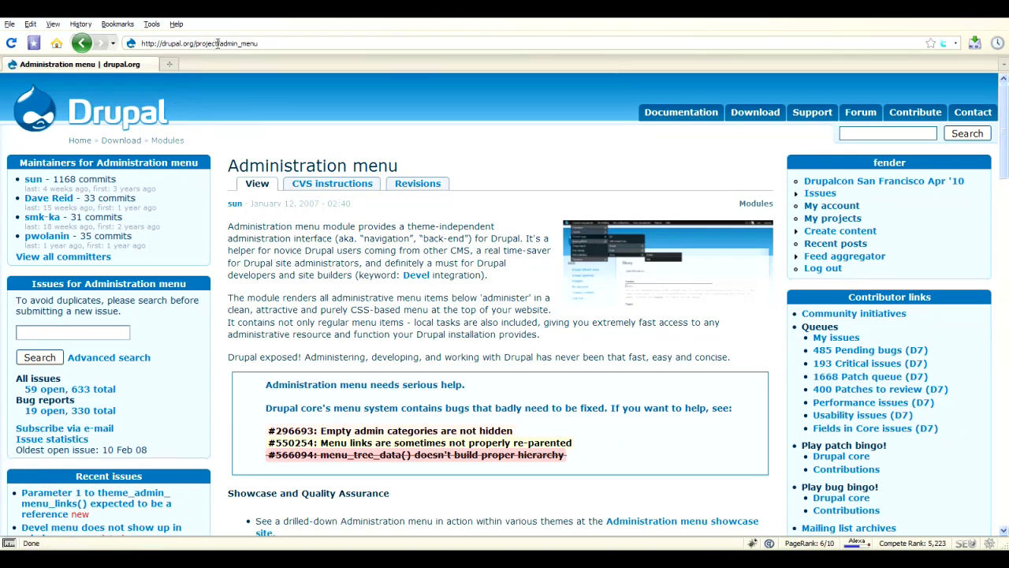
Step: Review the Administration menu release downloads, then switch to the other application window
{"action": "scroll", "coordinate": [443, 264], "scroll_direction": "down", "scroll_amount": 20}
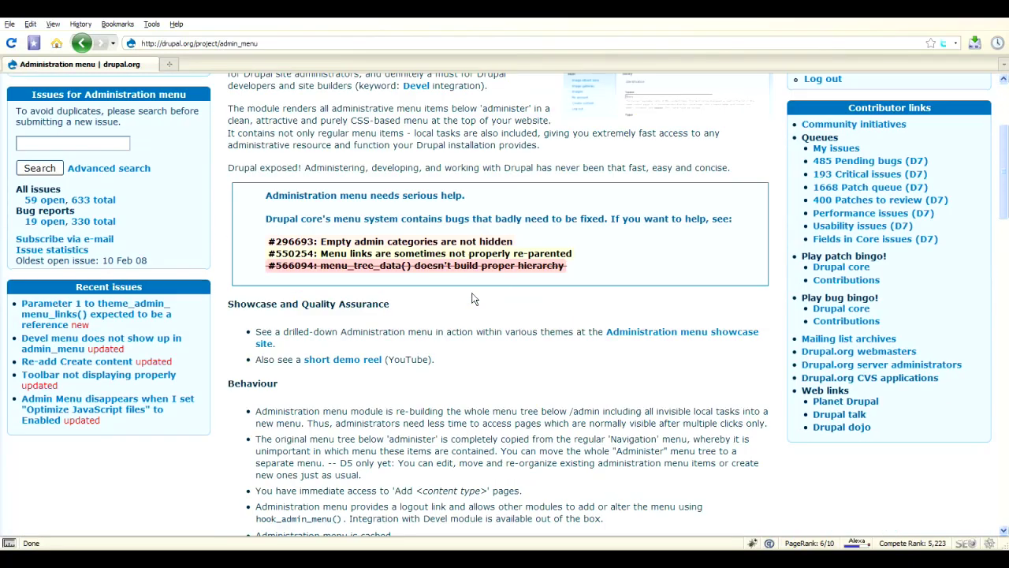
{"action": "scroll", "coordinate": [466, 300], "scroll_direction": "down", "scroll_amount": 13}
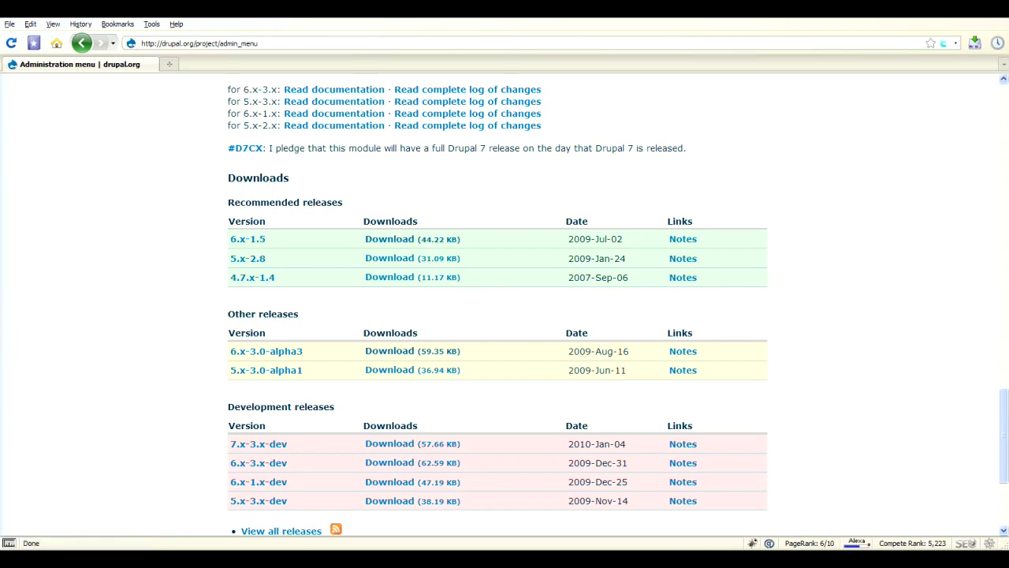
{"action": "key", "text": "alt+Tab"}
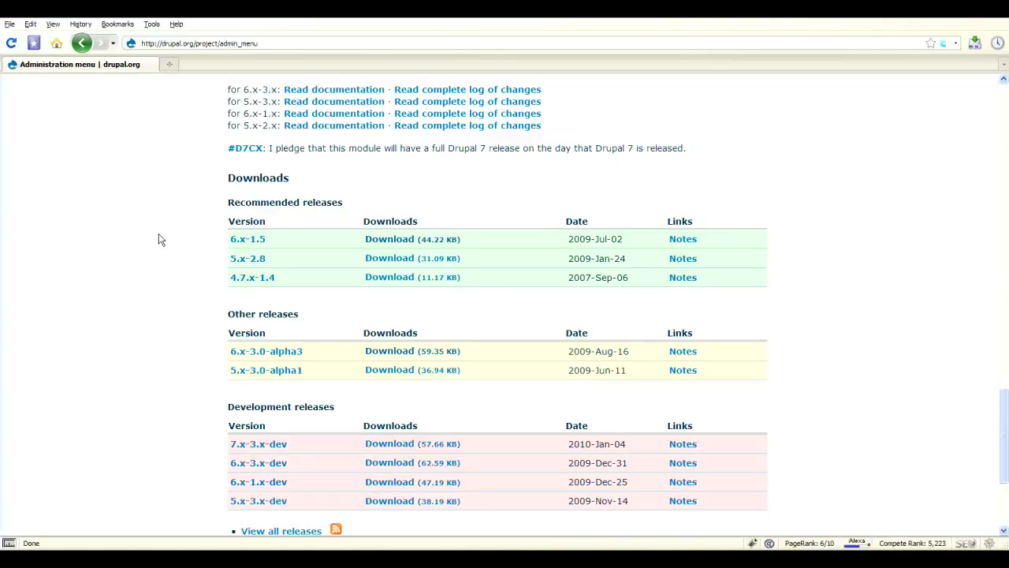
{"action": "scroll", "coordinate": [157, 236], "scroll_direction": "up", "scroll_amount": 4}
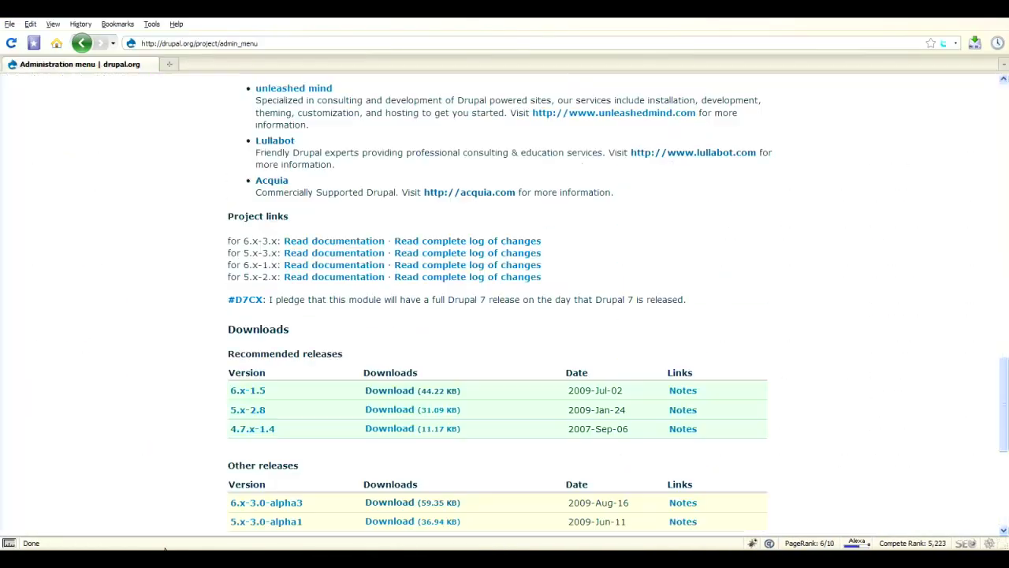
Step: Preview the Content management, Site configuration and Site building menus on altermedicine.org, then open Modules
{"action": "scroll", "coordinate": [113, 191], "scroll_direction": "up", "scroll_amount": 5}
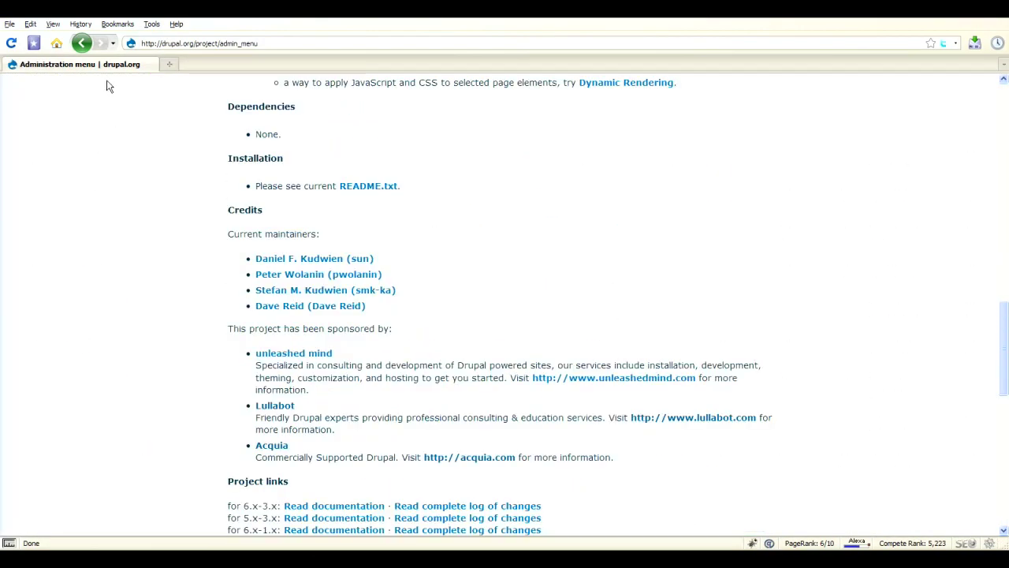
{"action": "scroll", "coordinate": [109, 86], "scroll_direction": "up", "scroll_amount": 6}
{"action": "key", "text": "alt+Left"}
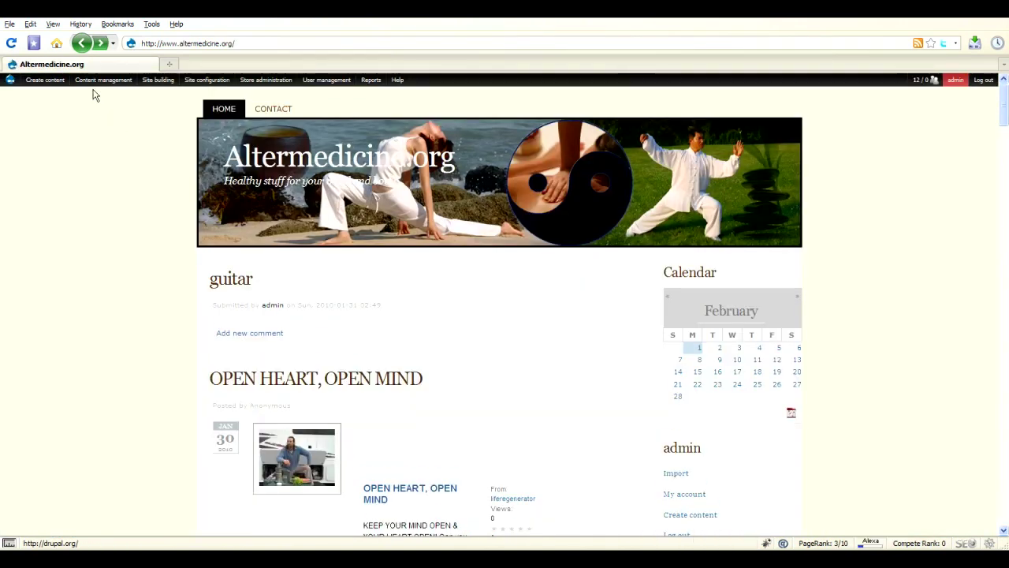
{"action": "mouse_move", "coordinate": [91, 83]}
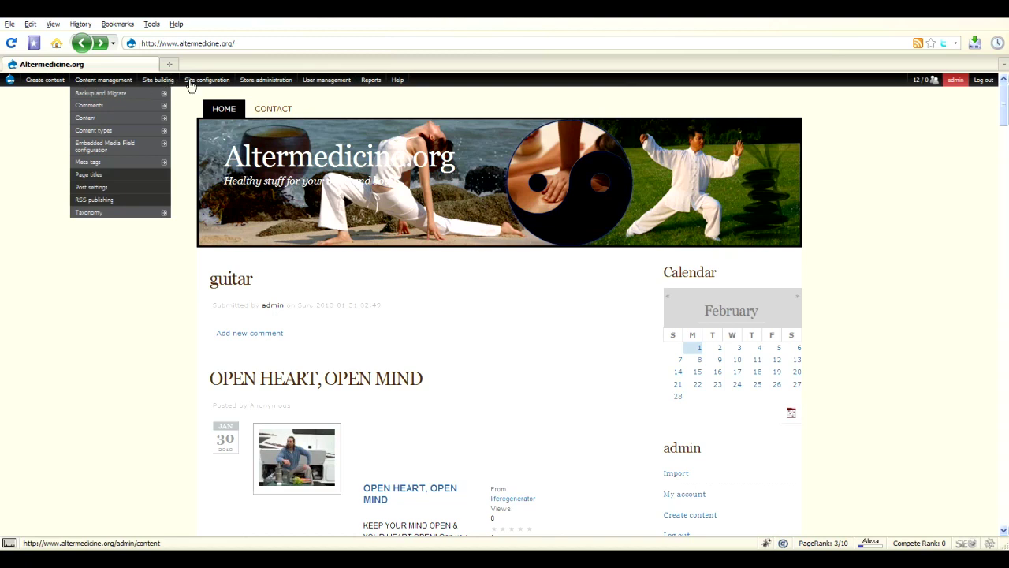
{"action": "mouse_move", "coordinate": [200, 87]}
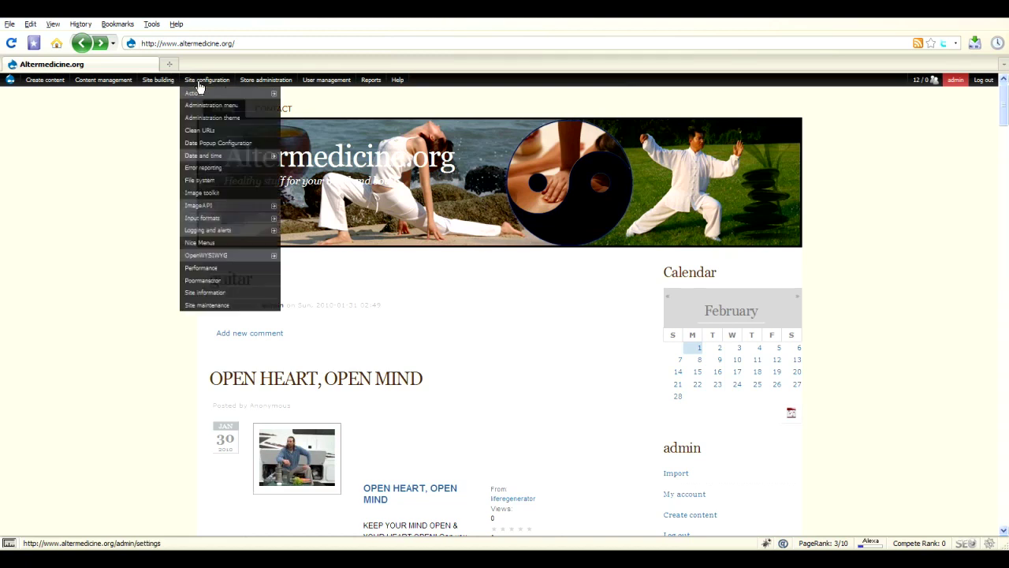
{"action": "mouse_move", "coordinate": [147, 86]}
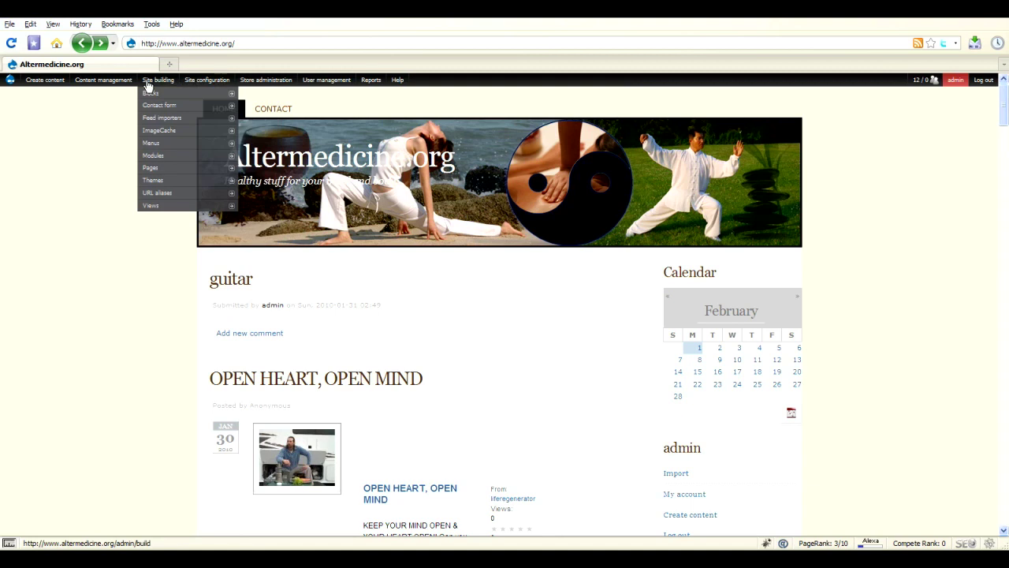
{"action": "mouse_move", "coordinate": [268, 85]}
{"action": "left_click", "coordinate": [167, 157]}
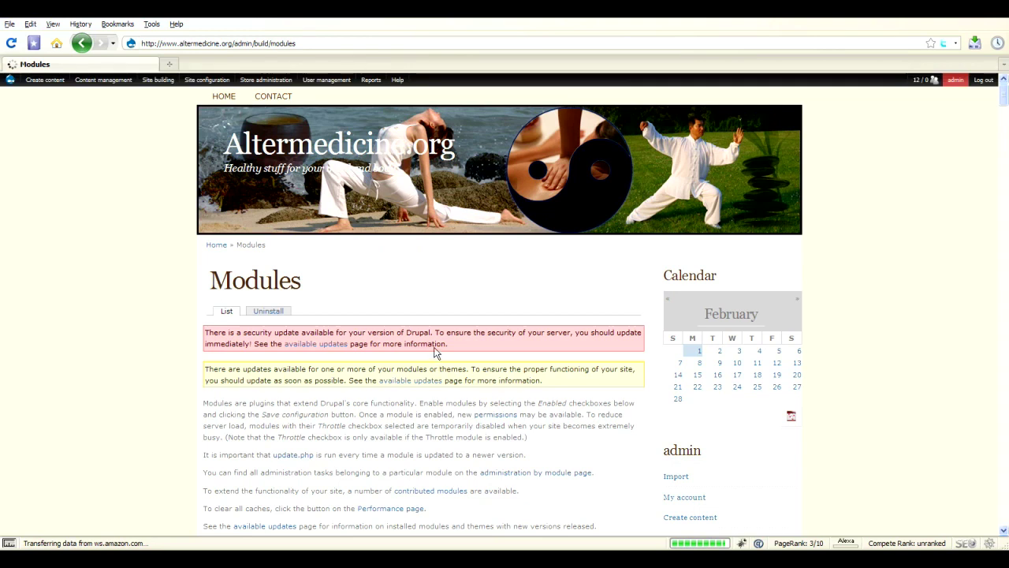
Step: Confirm Administration menu is enabled in the Administration group, then open its settings
{"action": "scroll", "coordinate": [149, 312], "scroll_direction": "down", "scroll_amount": 10}
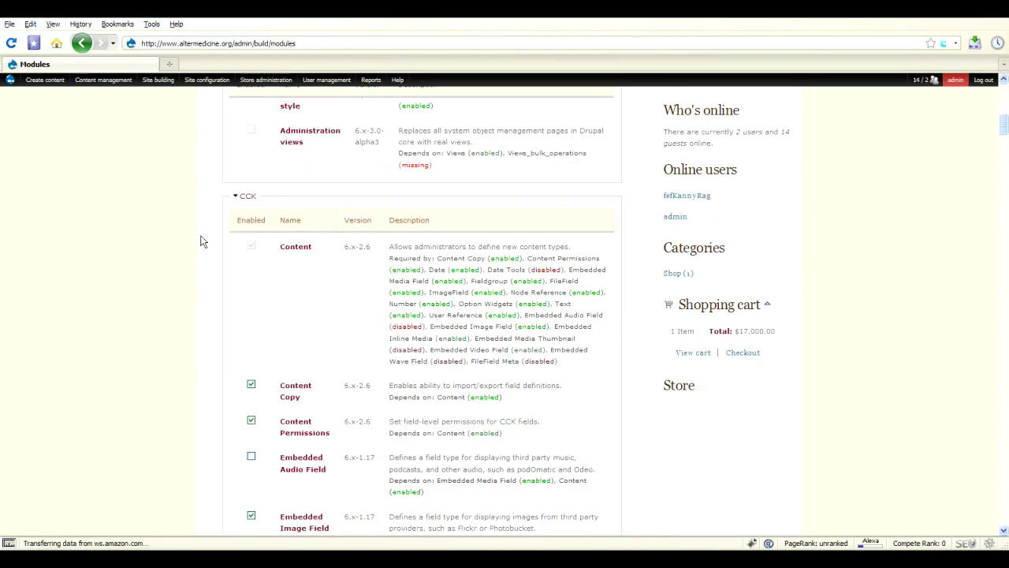
{"action": "scroll", "coordinate": [165, 198], "scroll_direction": "up", "scroll_amount": 10}
{"action": "scroll", "coordinate": [166, 197], "scroll_direction": "down", "scroll_amount": 8}
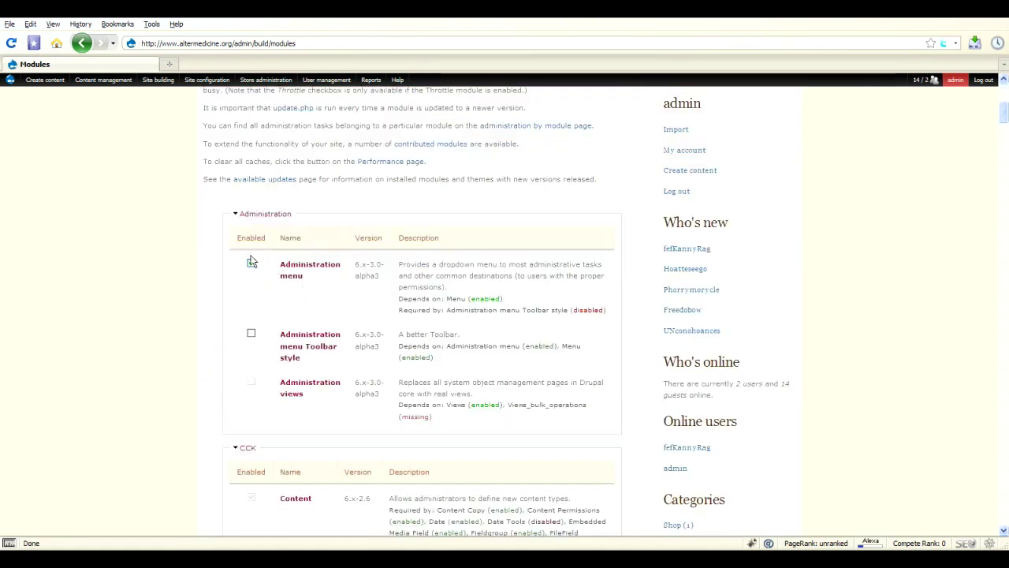
{"action": "left_click_drag", "start_coordinate": [1007, 154], "coordinate": [990, 544]}
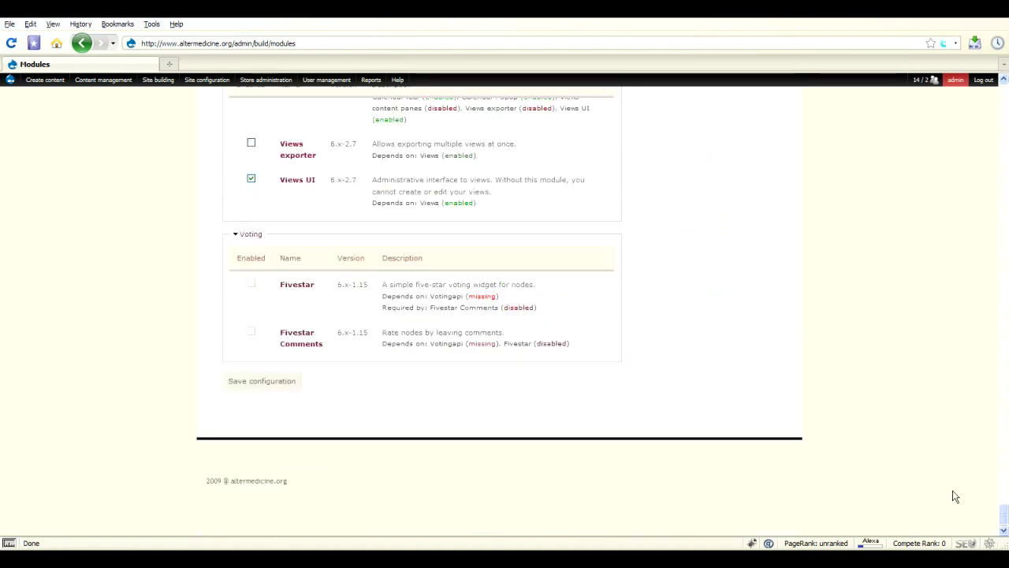
{"action": "left_click_drag", "start_coordinate": [1004, 516], "coordinate": [1004, 81]}
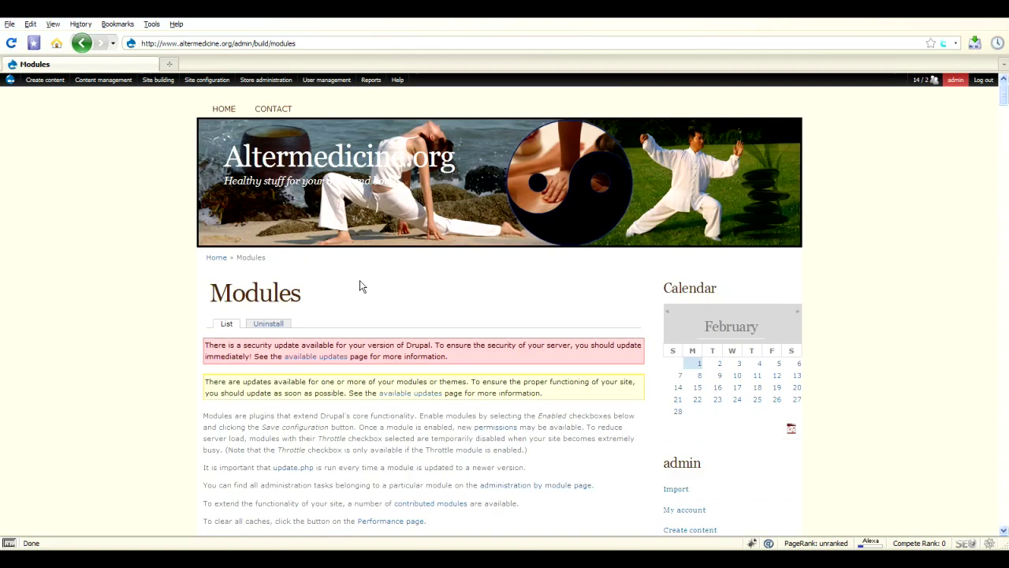
{"action": "mouse_move", "coordinate": [212, 85]}
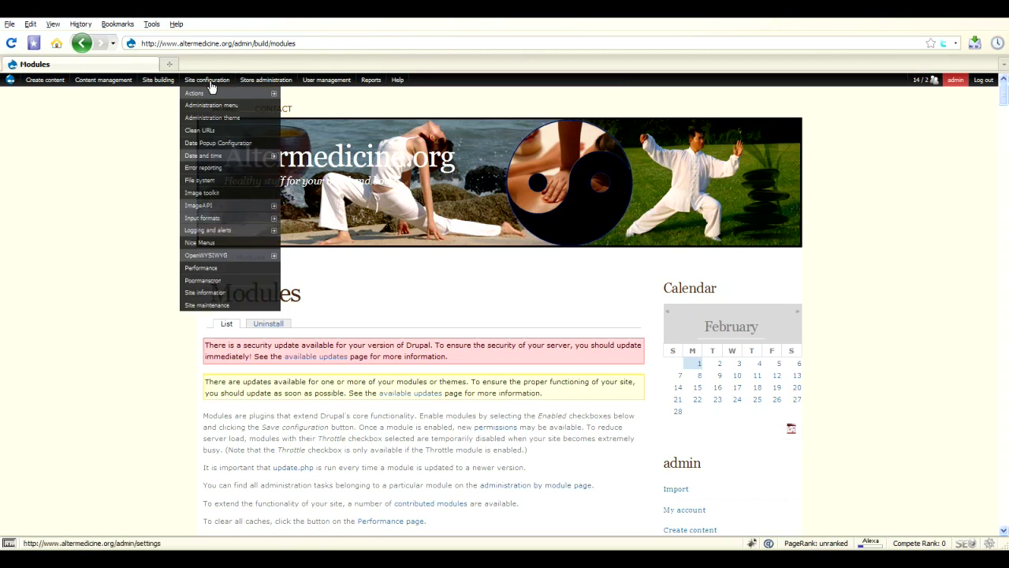
{"action": "left_click", "coordinate": [211, 105]}
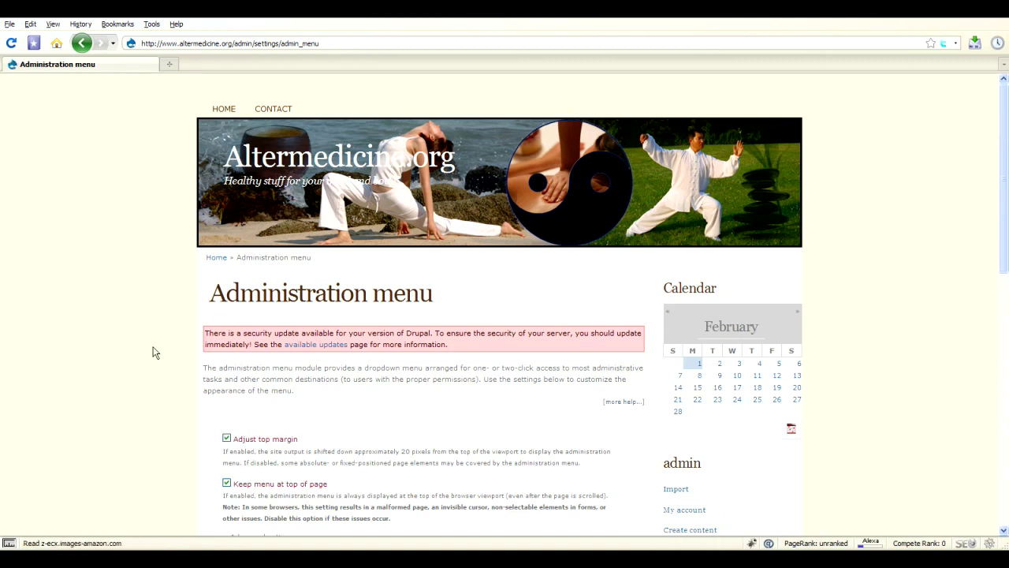
Step: Review the Administration menu settings, including Adjust top margin, Keep menu at top and developer modules
{"action": "scroll", "coordinate": [154, 351], "scroll_direction": "down", "scroll_amount": 2}
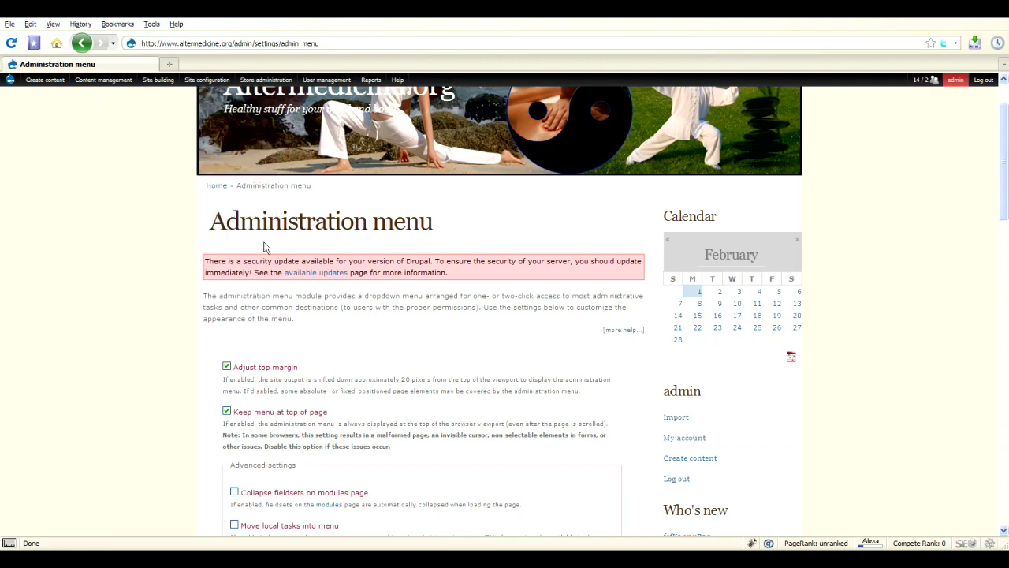
{"action": "scroll", "coordinate": [100, 248], "scroll_direction": "down", "scroll_amount": 3}
{"action": "scroll", "coordinate": [100, 245], "scroll_direction": "up", "scroll_amount": 5}
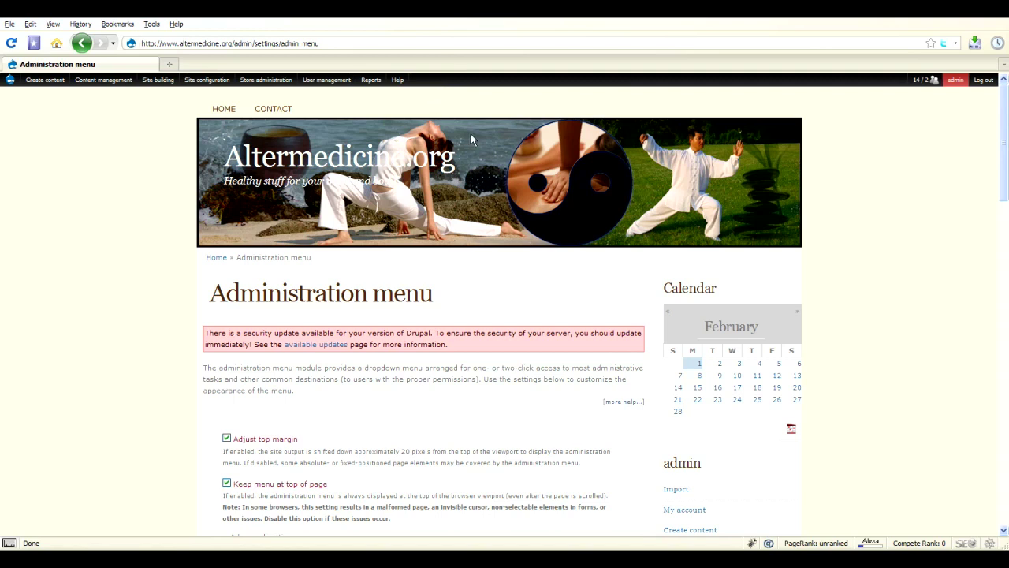
{"action": "scroll", "coordinate": [150, 237], "scroll_direction": "down", "scroll_amount": 1}
{"action": "scroll", "coordinate": [158, 347], "scroll_direction": "down", "scroll_amount": 3}
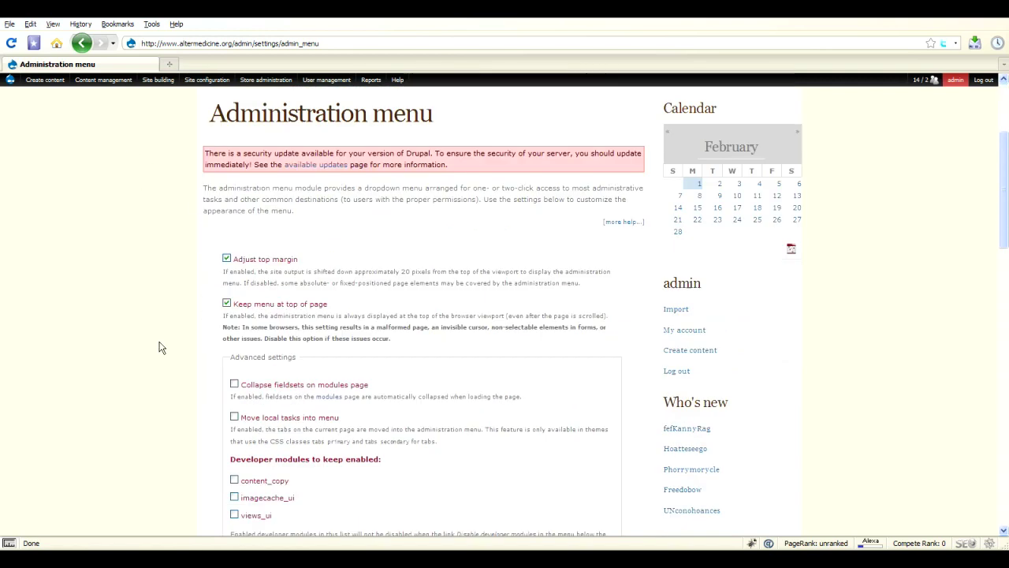
{"action": "scroll", "coordinate": [249, 388], "scroll_direction": "down", "scroll_amount": 2}
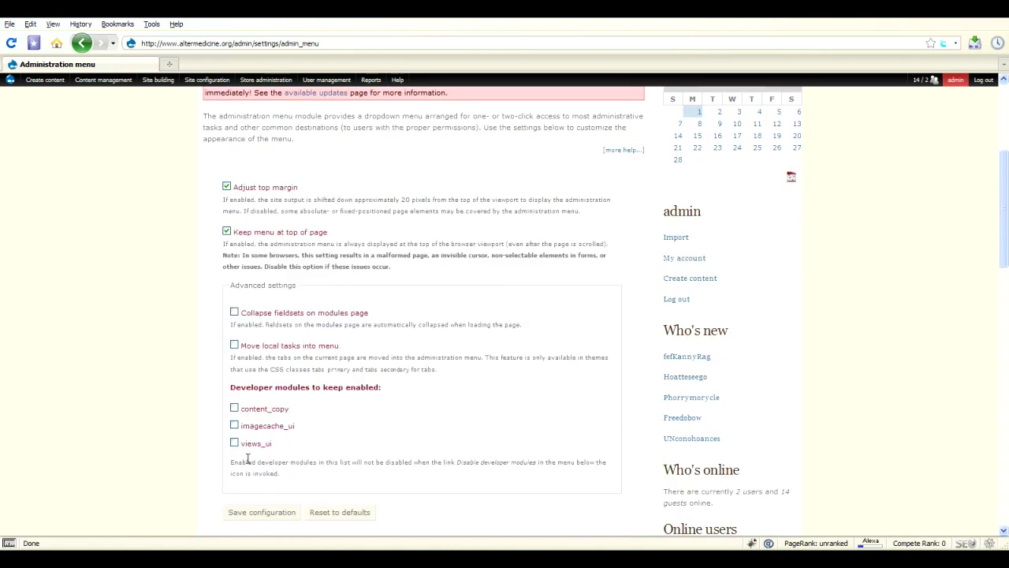
{"action": "scroll", "coordinate": [205, 418], "scroll_direction": "up", "scroll_amount": 6}
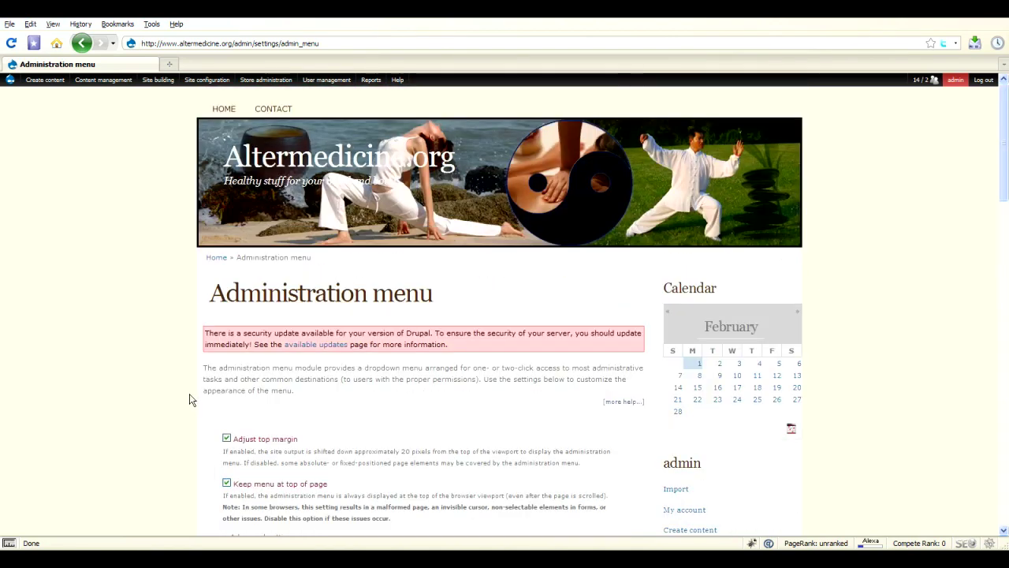
{"action": "scroll", "coordinate": [196, 384], "scroll_direction": "down", "scroll_amount": 2}
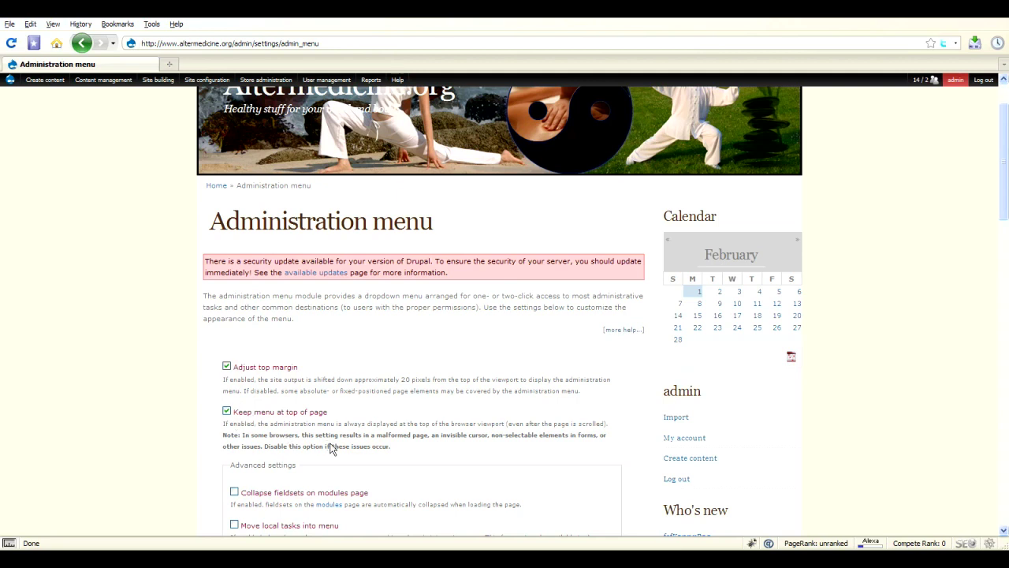
{"action": "scroll", "coordinate": [133, 371], "scroll_direction": "up", "scroll_amount": 2}
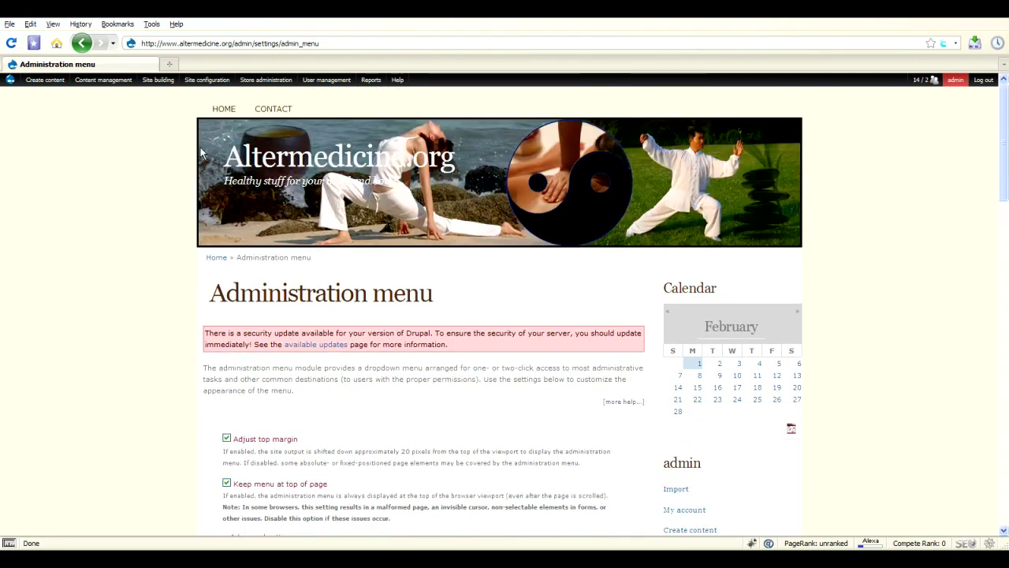
{"action": "mouse_move", "coordinate": [273, 83]}
{"action": "scroll", "coordinate": [99, 298], "scroll_direction": "down", "scroll_amount": 12}
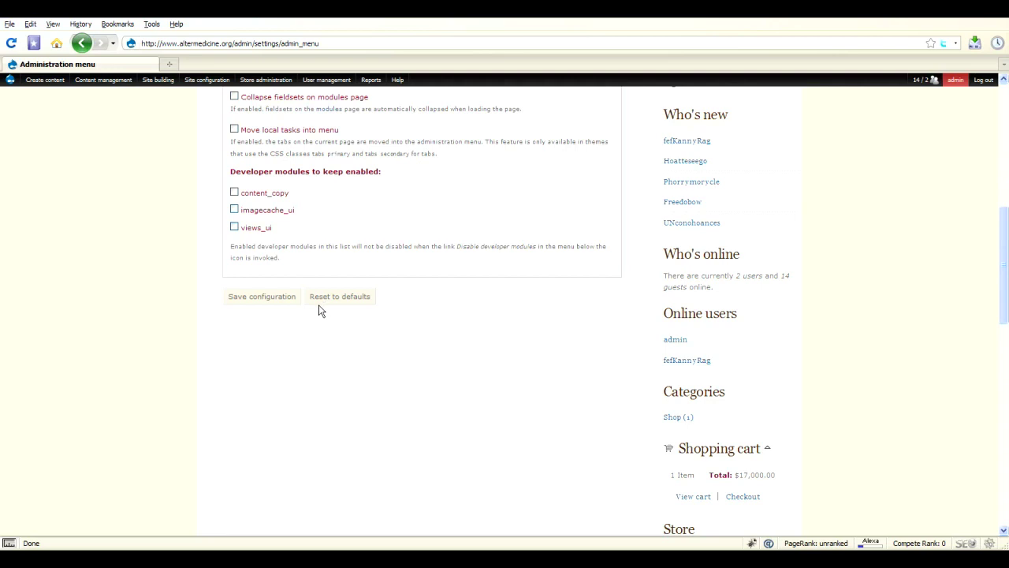
{"action": "scroll", "coordinate": [52, 223], "scroll_direction": "up", "scroll_amount": 8}
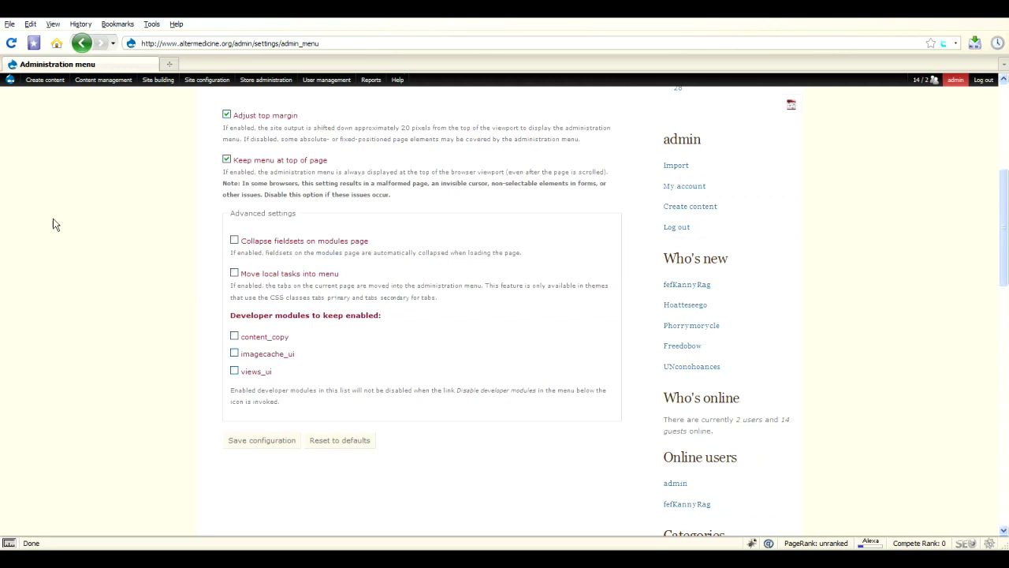
{"action": "mouse_move", "coordinate": [97, 79]}
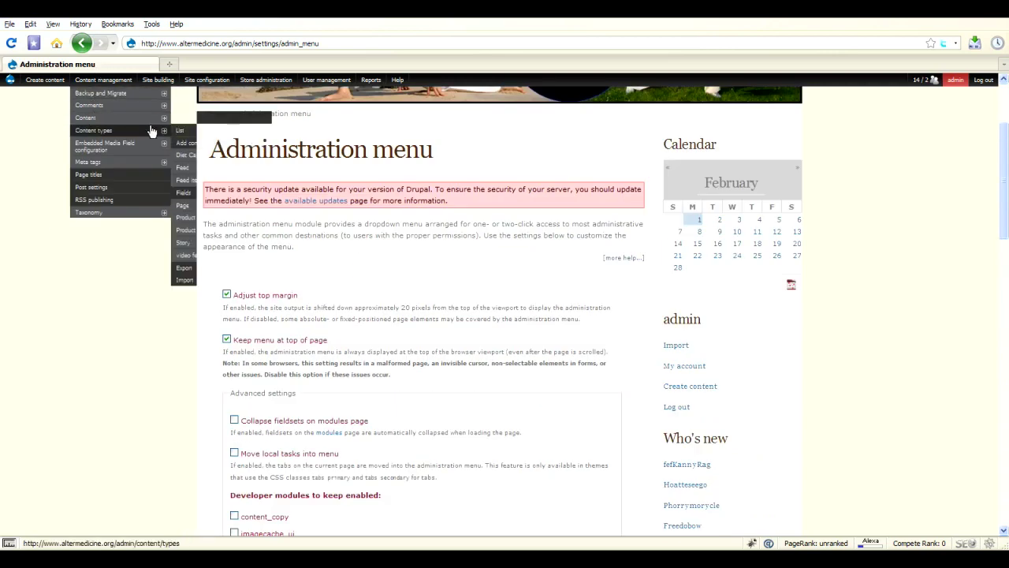
{"action": "mouse_move", "coordinate": [145, 145]}
{"action": "mouse_move", "coordinate": [146, 162]}
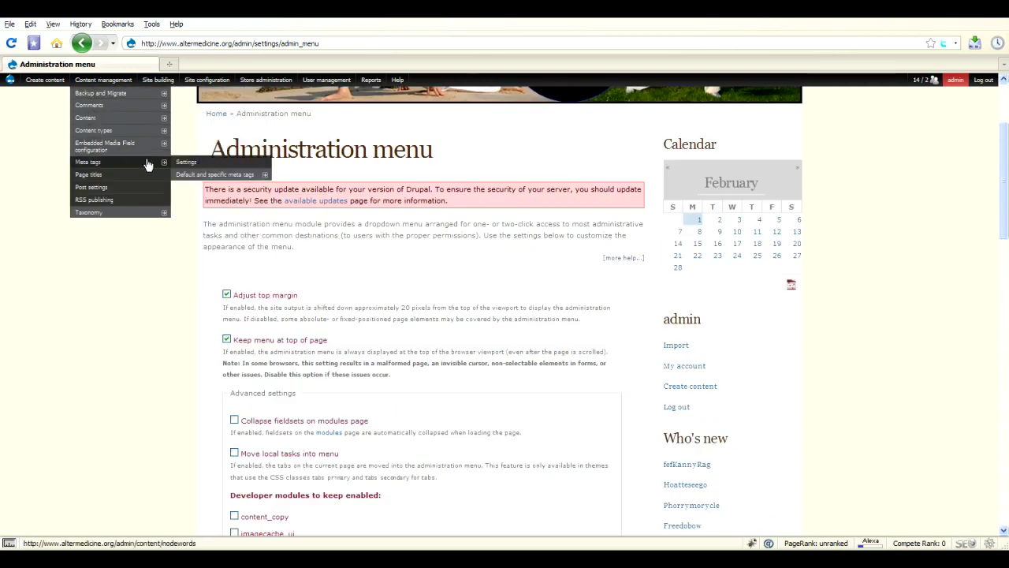
{"action": "mouse_move", "coordinate": [216, 174]}
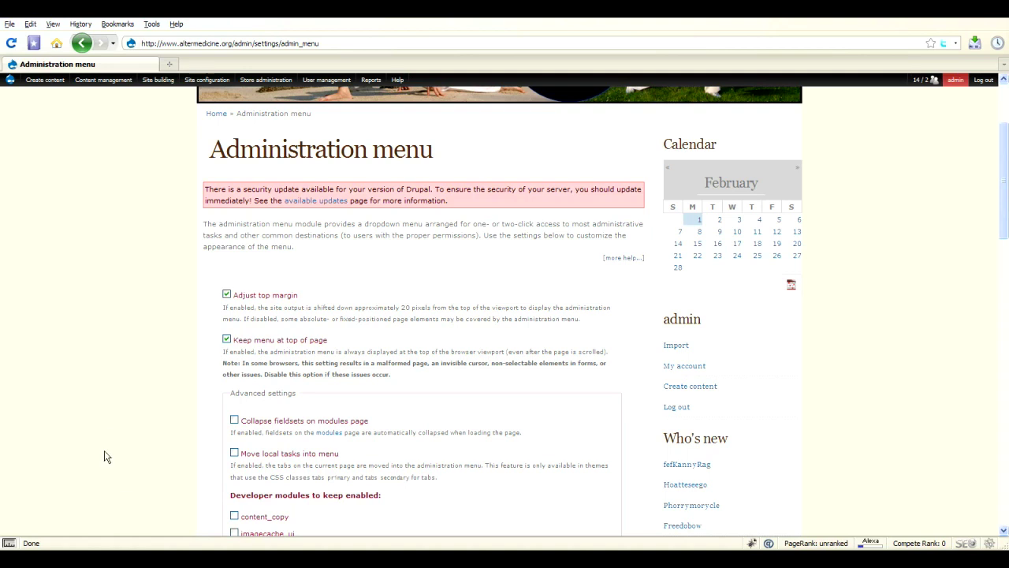
{"action": "scroll", "coordinate": [142, 273], "scroll_direction": "up", "scroll_amount": 3}
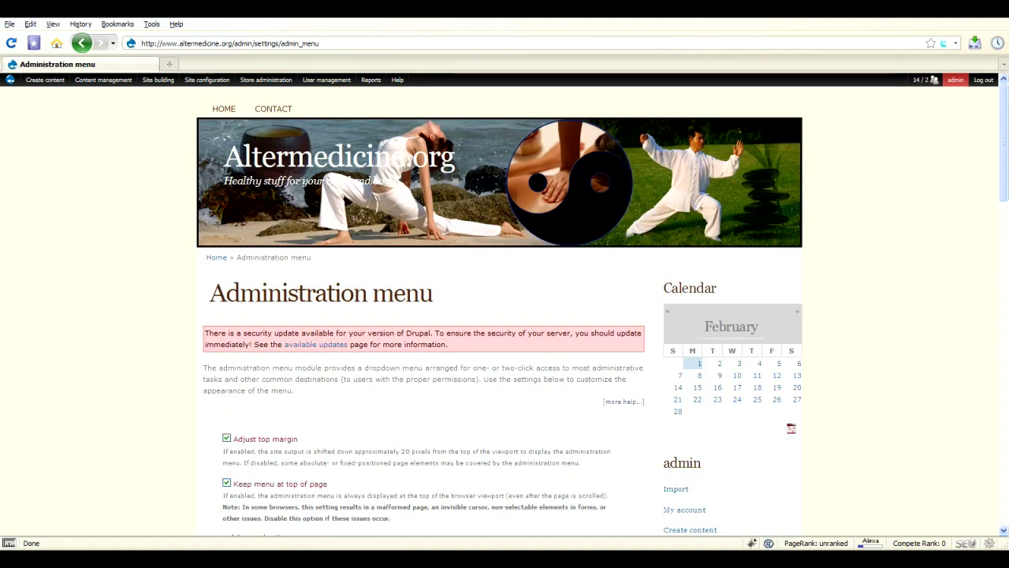
{"action": "key", "text": "alt+Tab"}
{"action": "left_click", "coordinate": [112, 269]}
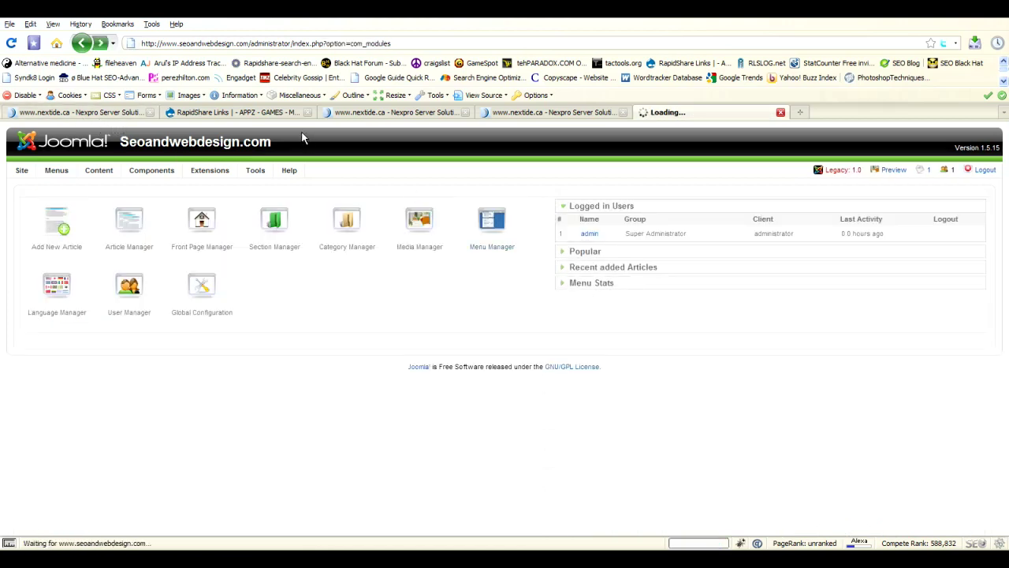
{"action": "key", "text": "alt+Left"}
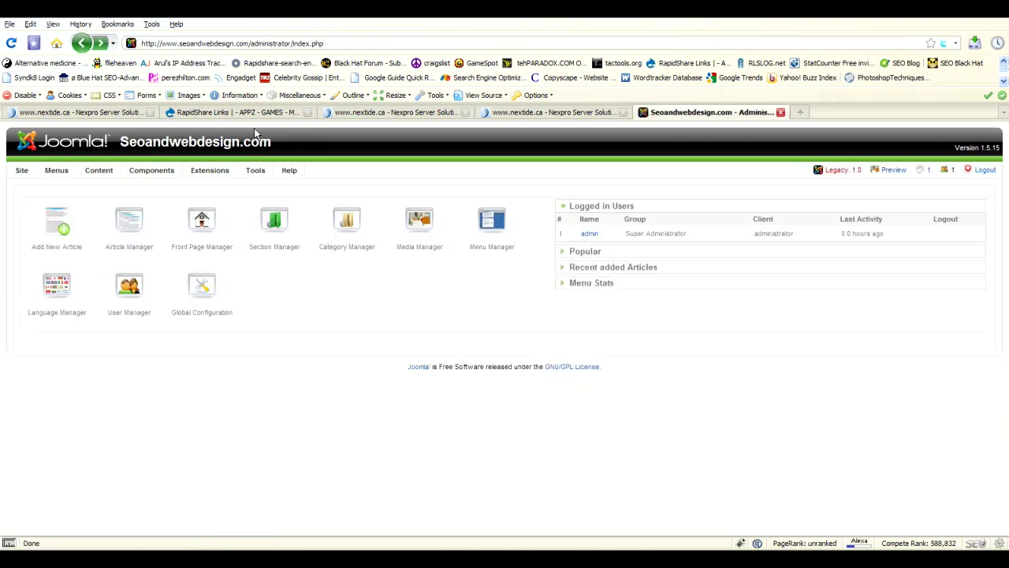
{"action": "key", "text": "alt+Left"}
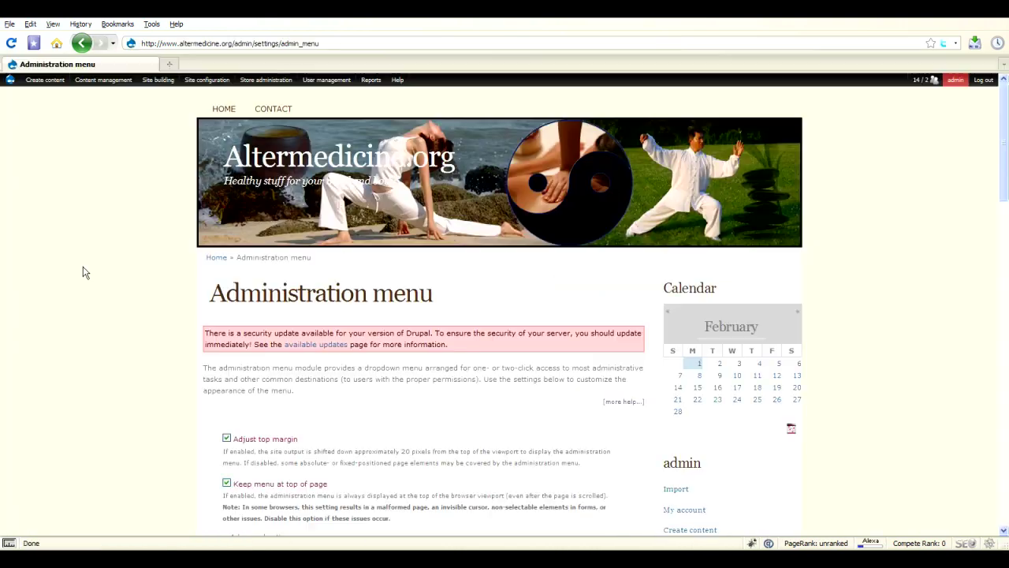
Step: Load seoandwebdesign.com from the address-bar suggestions and scroll its front page slightly
{"action": "left_click", "coordinate": [155, 43]}
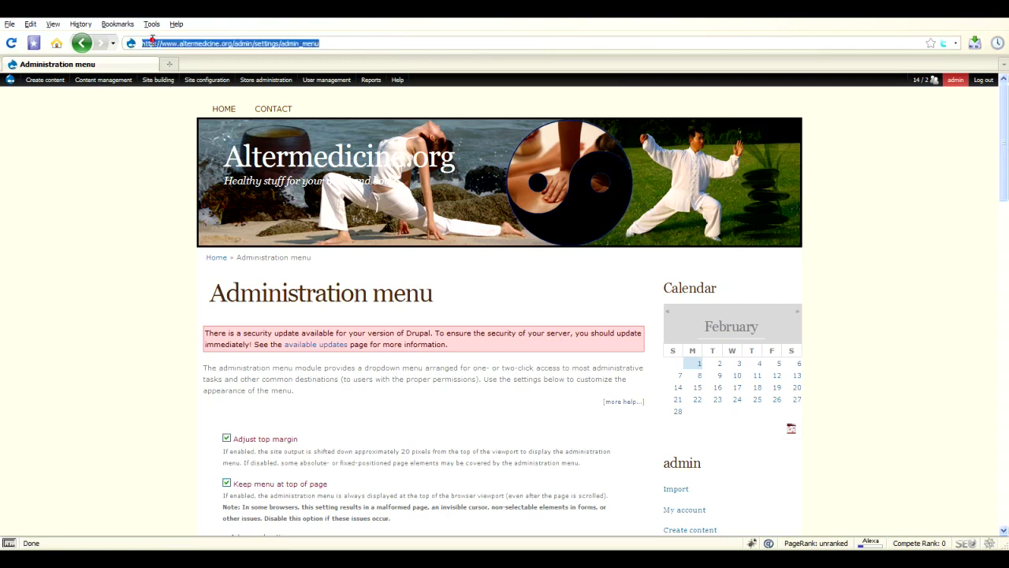
{"action": "type", "text": "se"}
{"action": "left_click", "coordinate": [175, 63]}
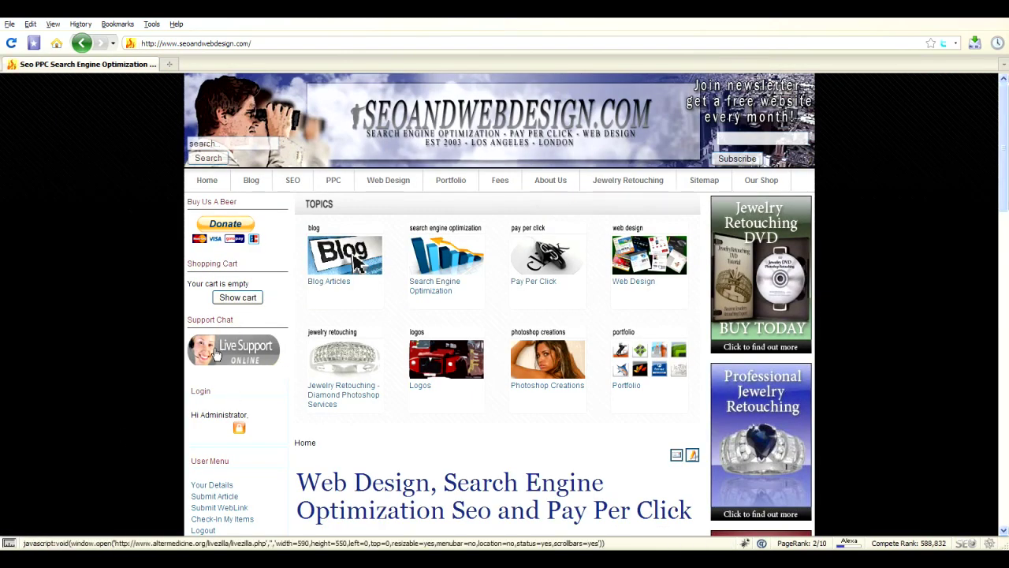
{"action": "scroll", "coordinate": [116, 339], "scroll_direction": "down", "scroll_amount": 3}
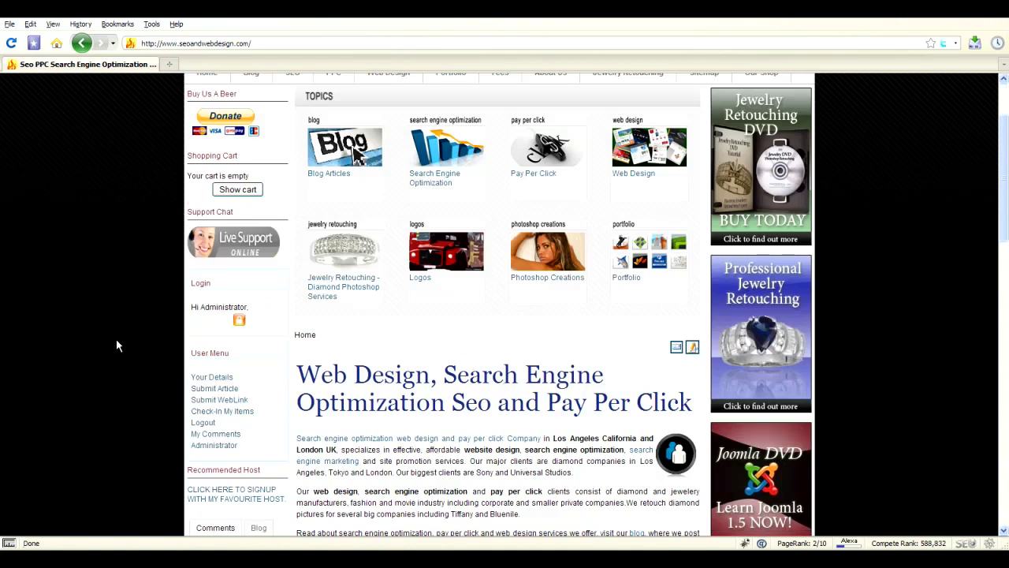